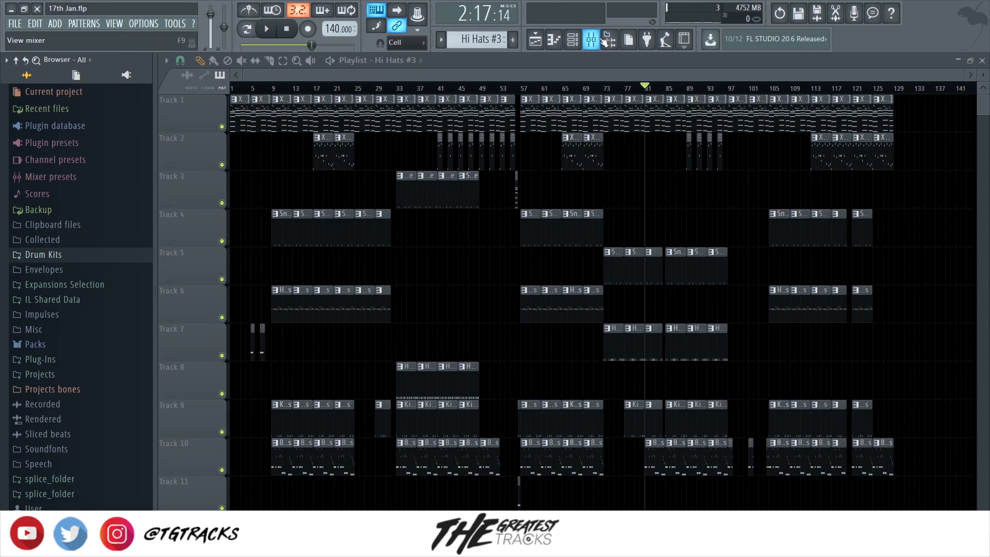
Step: Route the three snare channels to mixer track 3, the three hi-hats to 4, the kicks to 5 and the 808s to 6
left_click(602, 40)
left_click(573, 42)
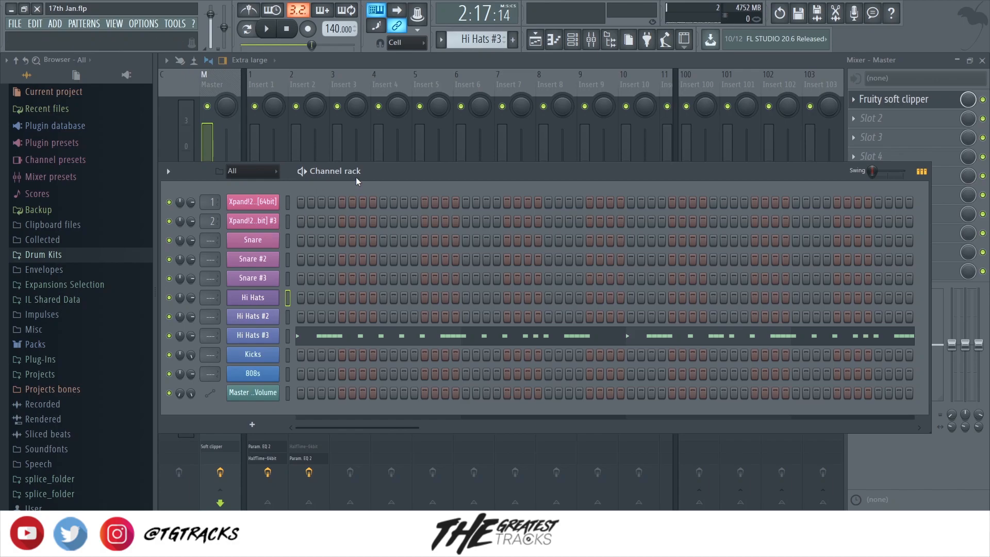
scroll(213, 232, "up", 3)
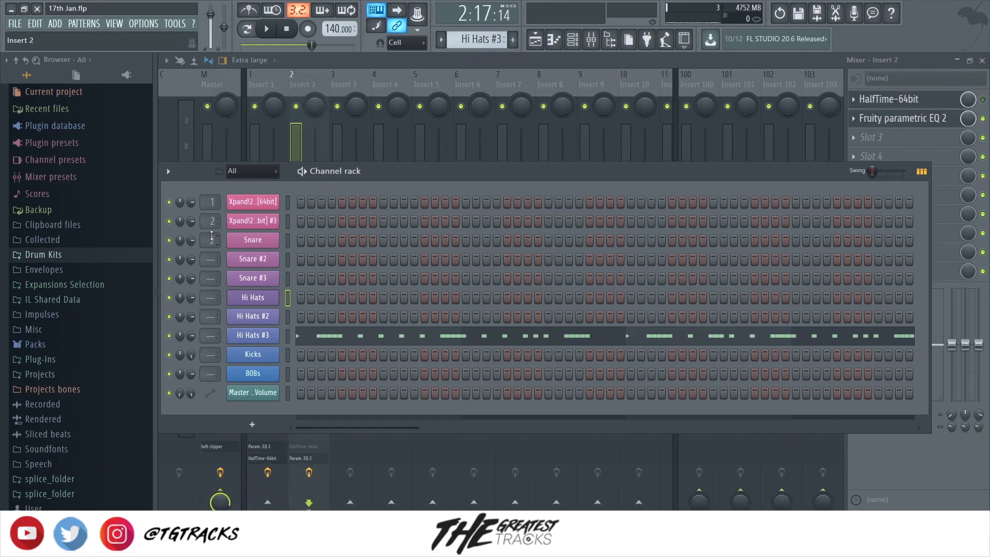
scroll(211, 261, "up", 3)
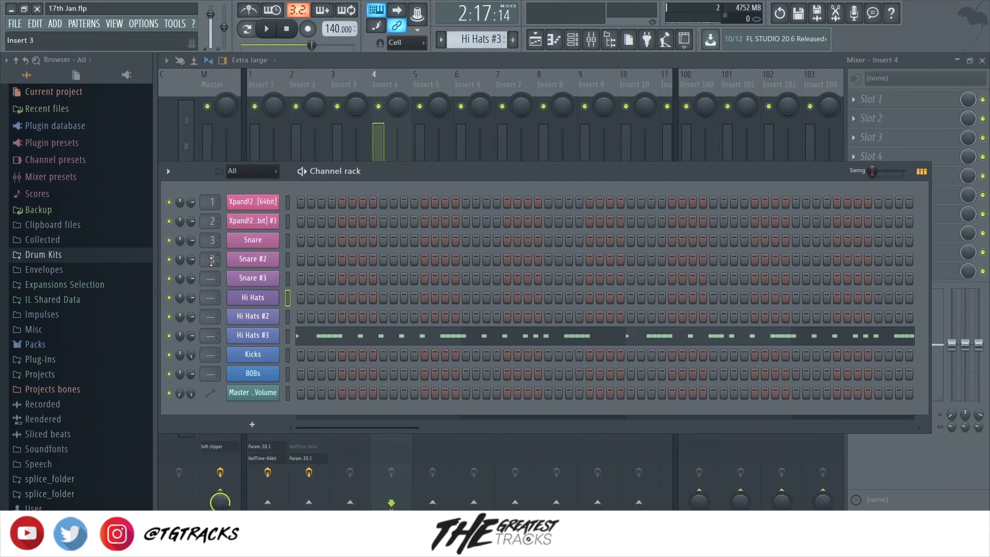
scroll(207, 279, "up", 3)
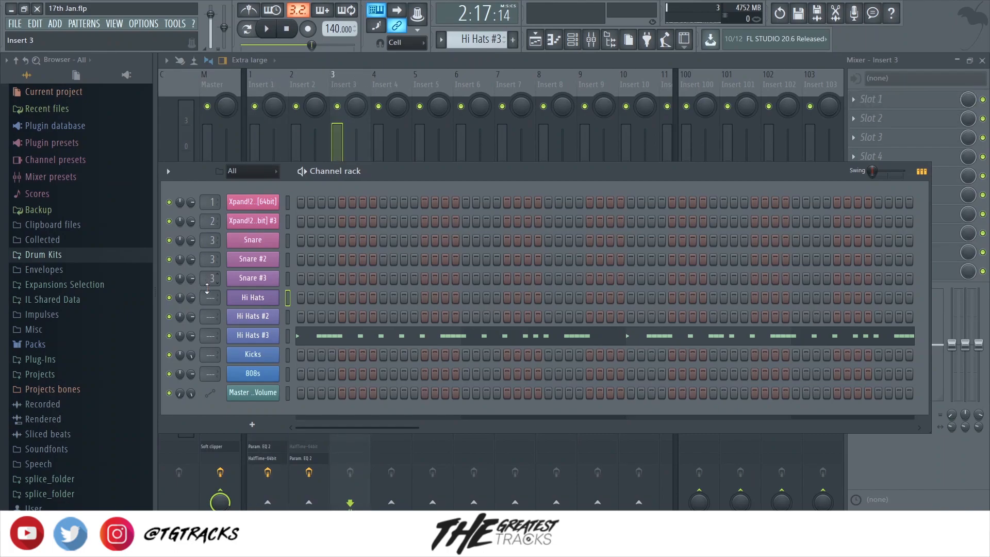
scroll(211, 298, "up", 4)
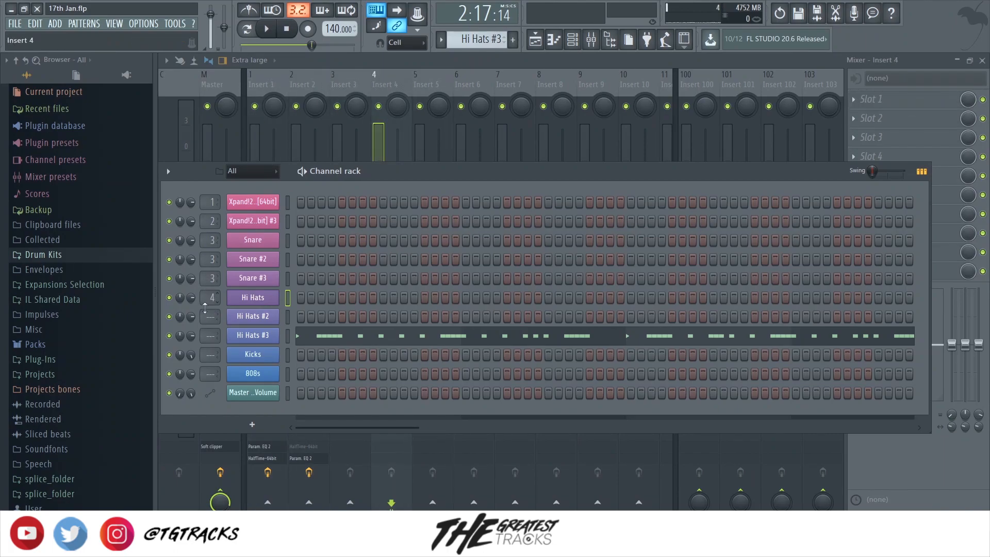
Step: Play the first Xpand!2 pattern on its own and open the Fruity parametric EQ 2 on mixer Insert 1
left_click(553, 39)
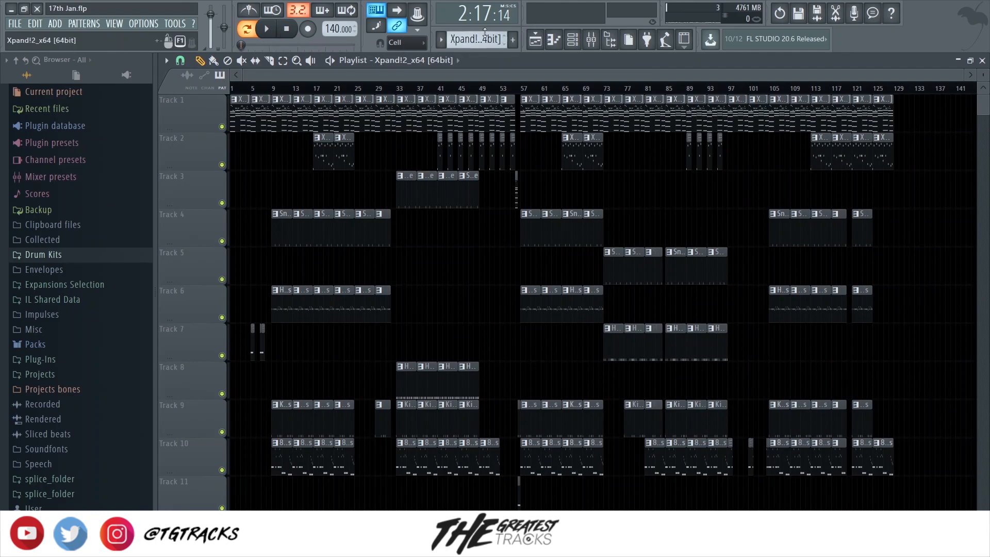
key("space")
left_click(591, 39)
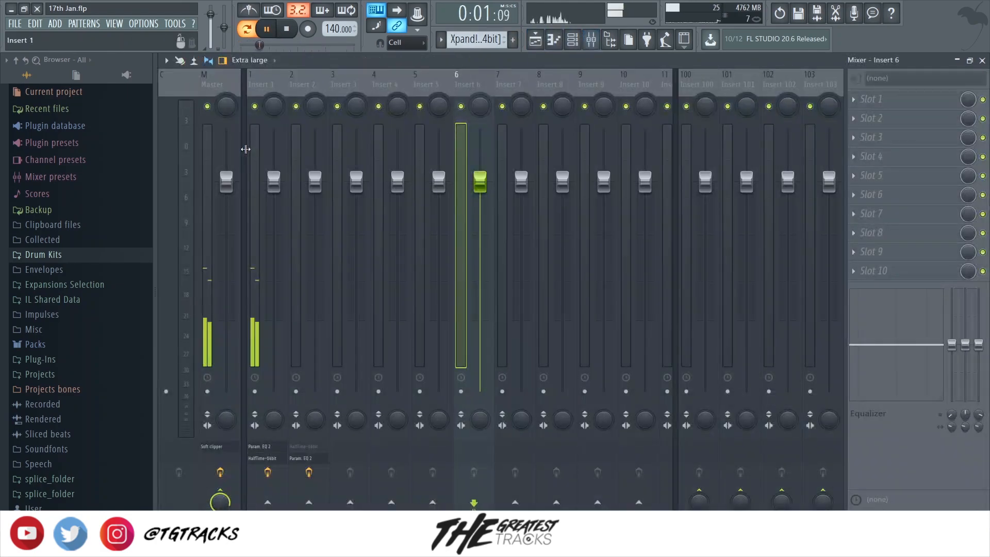
left_click(270, 80)
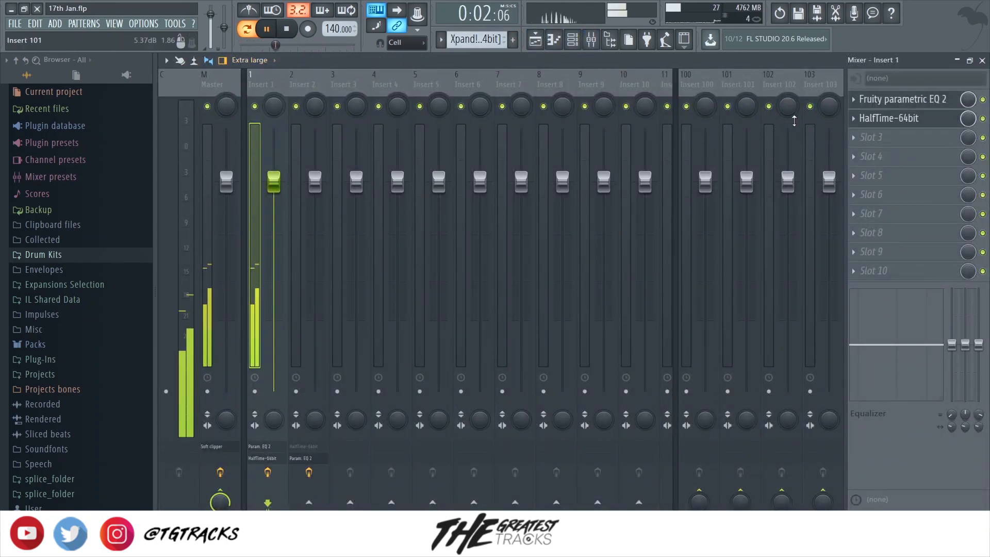
left_click(919, 103)
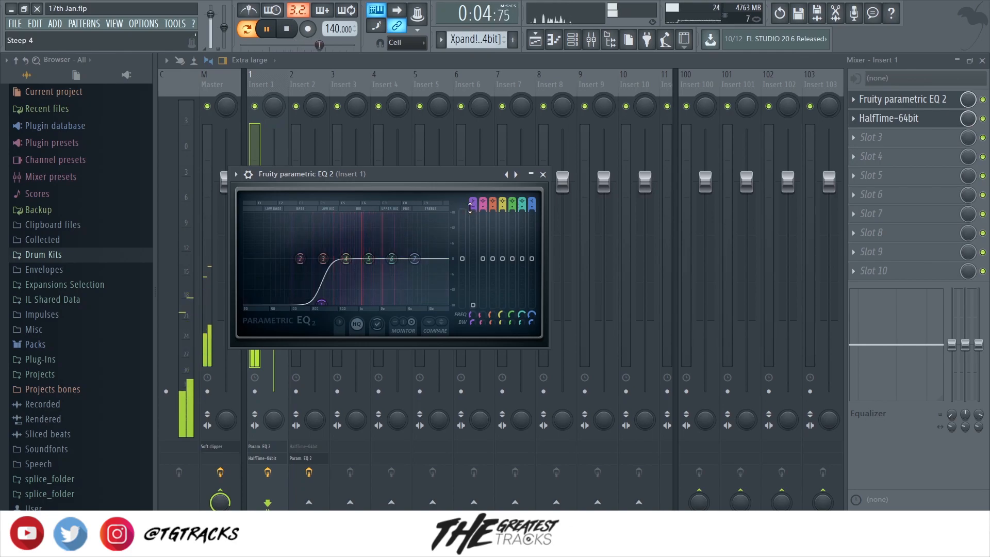
Step: Audition Insert 1 with its parametric EQ bypassed, then re-enable the EQ and reopen it
key("space")
left_click(982, 99)
key("space")
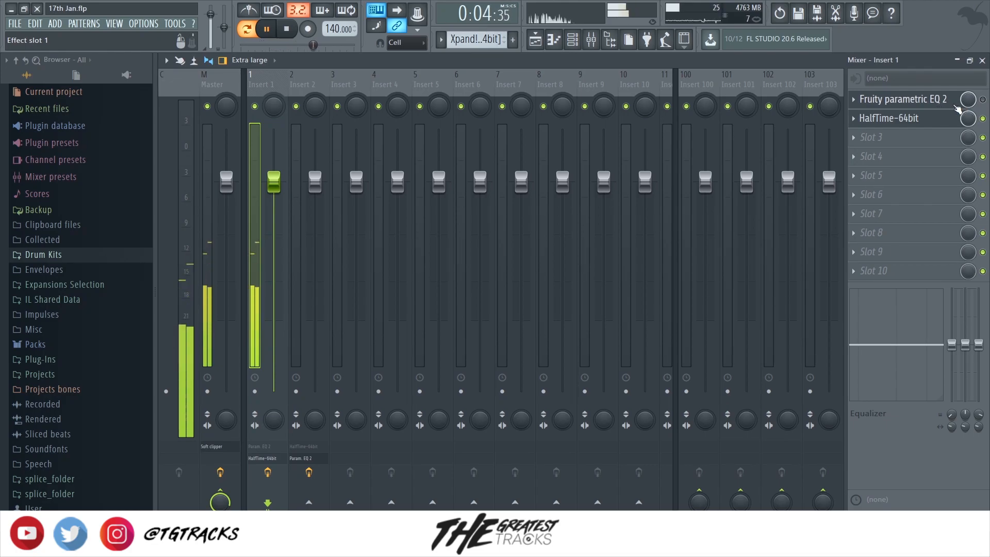
key("space")
left_click(917, 103)
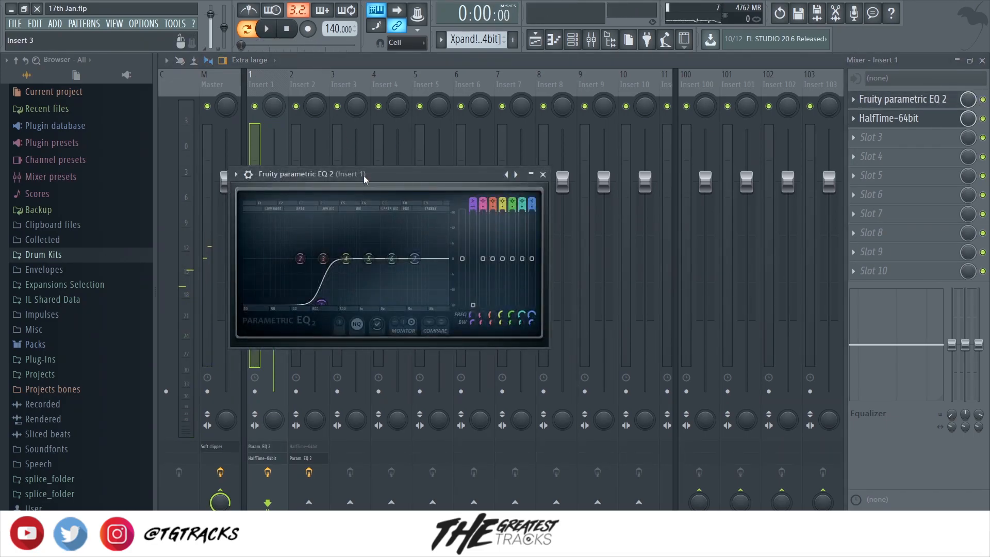
Step: In the Insert 1 EQ, make band 5 a narrow cut at about 1179 Hz and raise band 6 to 18 dB
left_click_drag(368, 257, 367, 214)
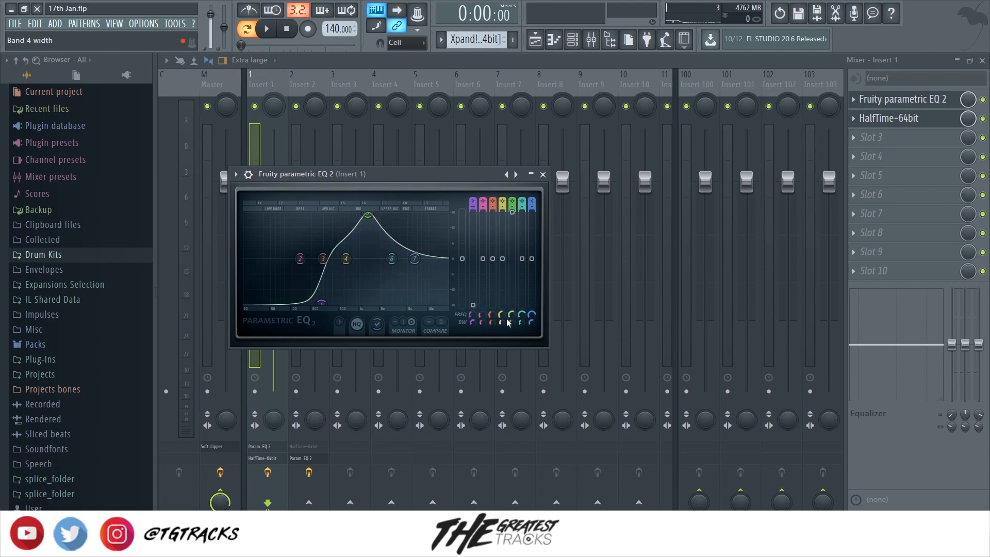
left_click_drag(513, 324, 513, 341)
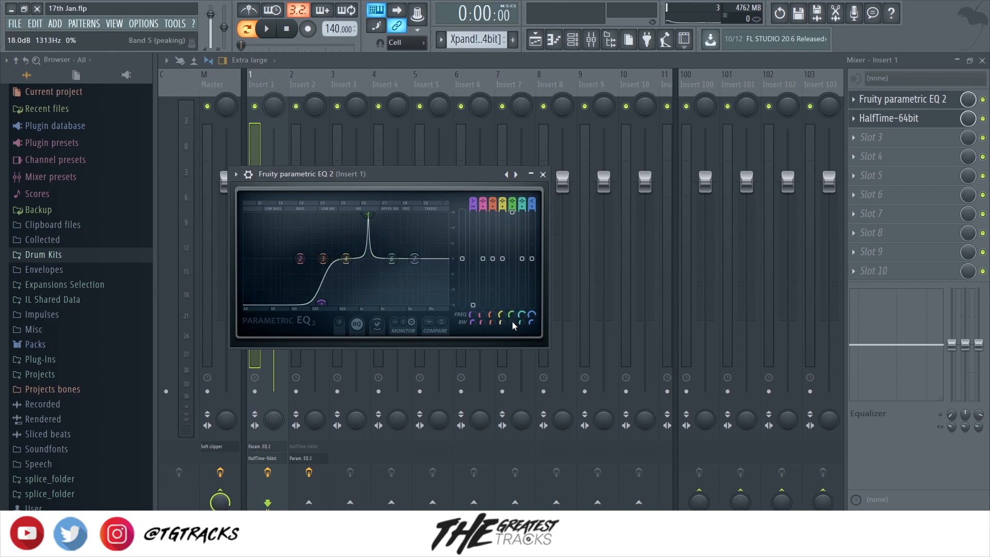
scroll(510, 316, "down", 3)
scroll(511, 316, "down", 4)
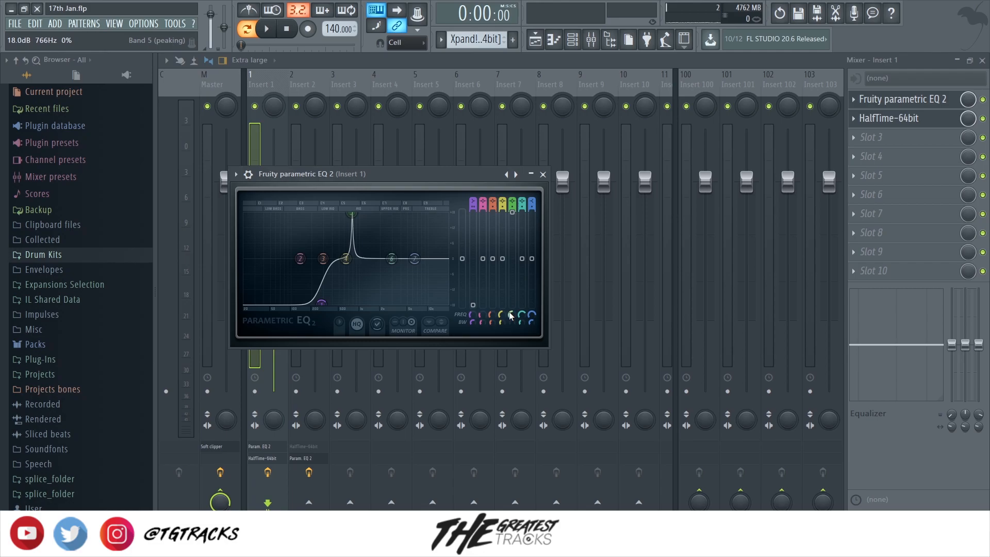
scroll(511, 316, "up", 4)
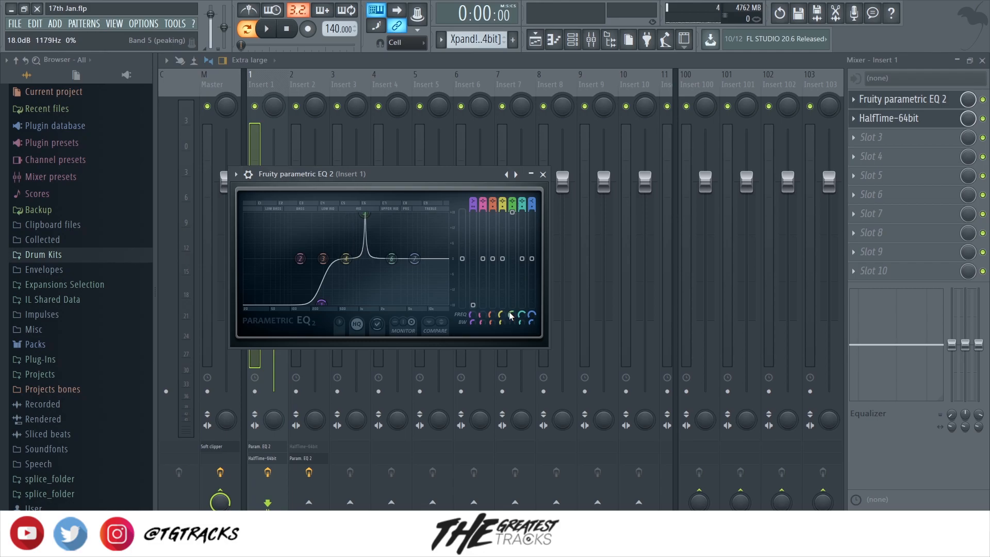
key("space")
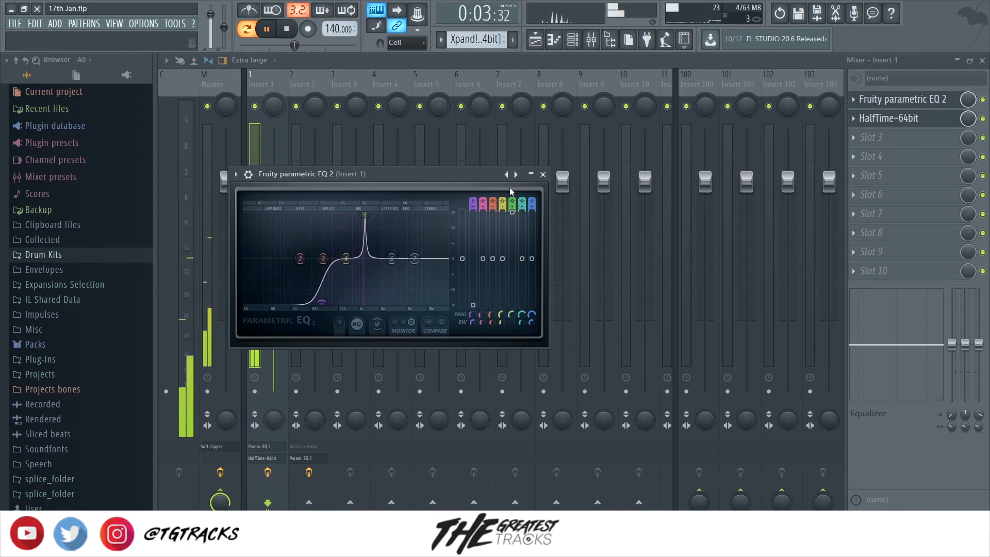
mouse_move(512, 212)
left_mouse_down()
mouse_move(514, 285)
mouse_move(522, 212)
left_mouse_up()
Step: Narrow band 6, sweep it to about 582 Hz during playback and turn it into a cut, then raise band 7 slightly
key("space")
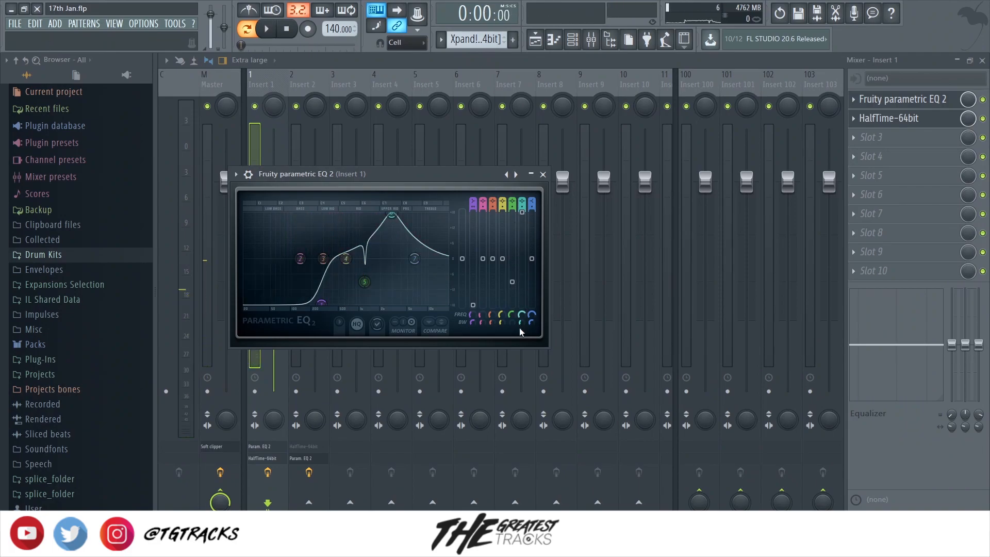
scroll(522, 323, "down", 8)
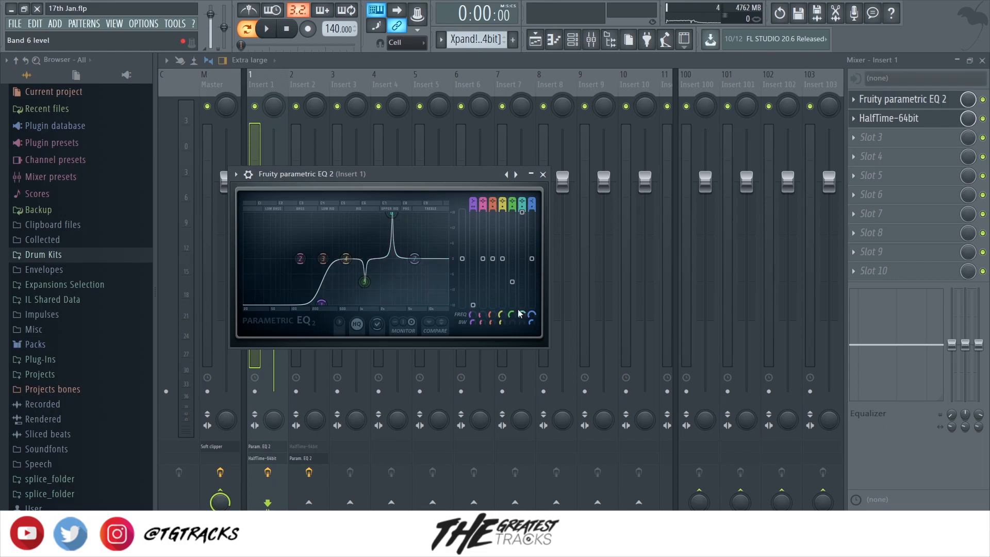
scroll(518, 320, "down", 2)
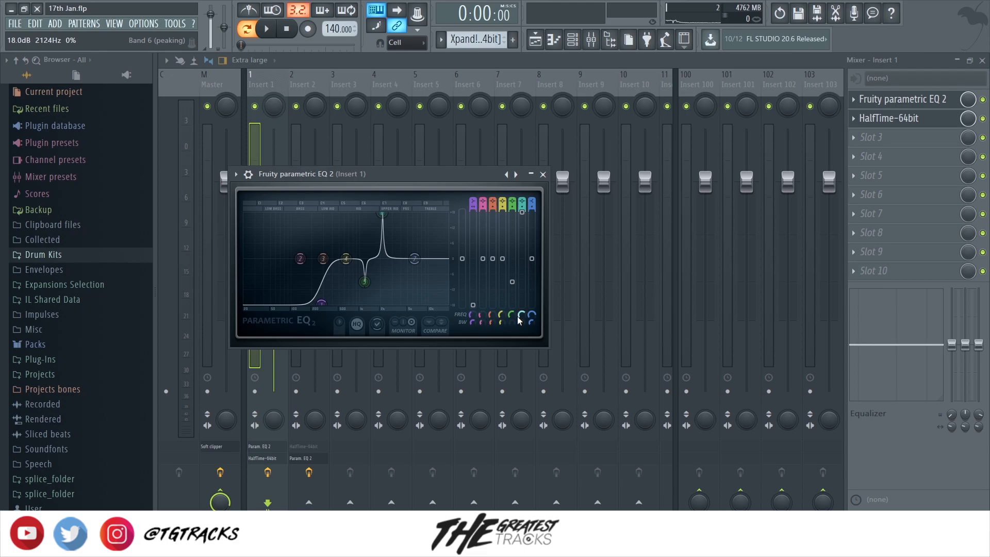
key("space")
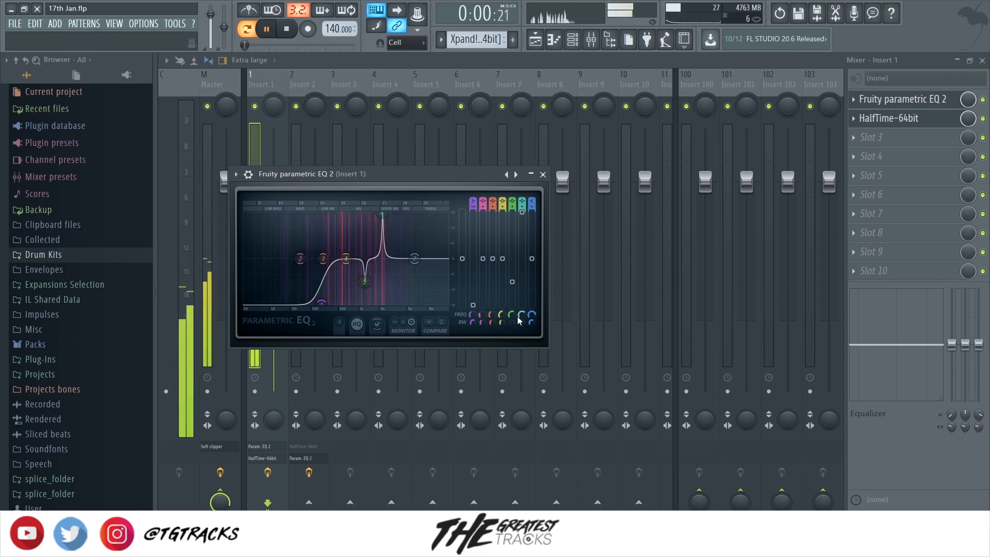
scroll(522, 315, "down", 5)
scroll(522, 316, "down", 2)
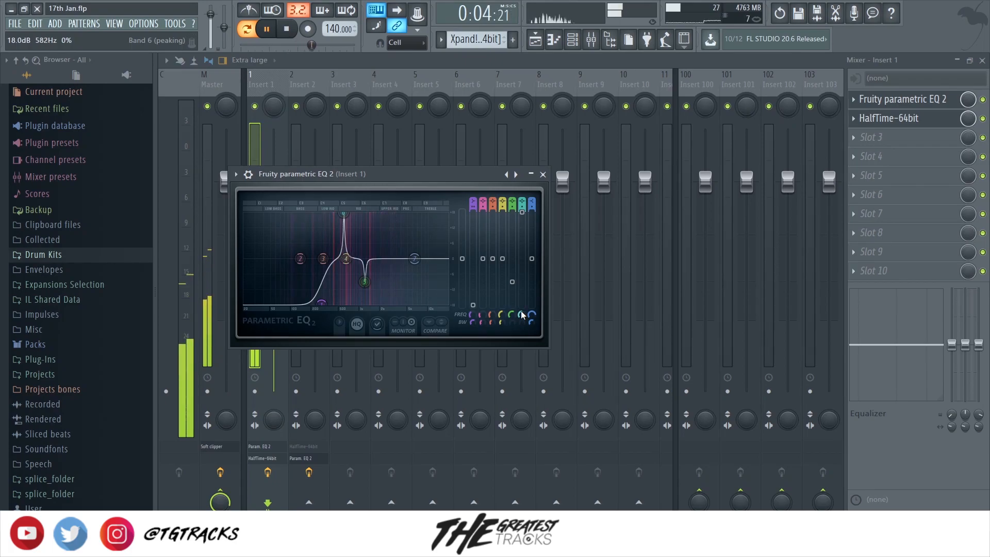
left_click_drag(523, 214, 531, 252)
Step: Shape band 7 into a wide high-shelf boost of about 3.2 dB around 4107 Hz, then close the Insert 1 EQ
key("space")
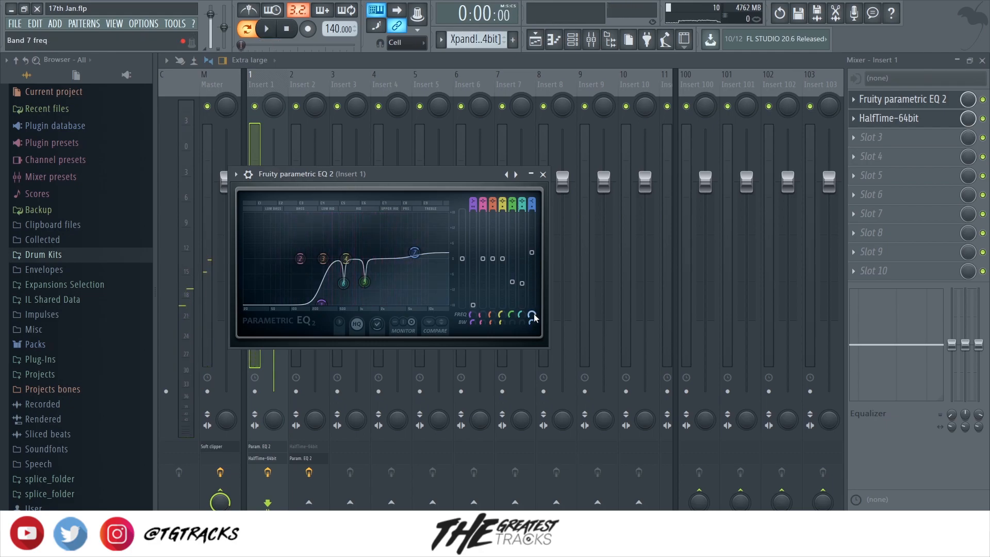
scroll(534, 317, "down", 2)
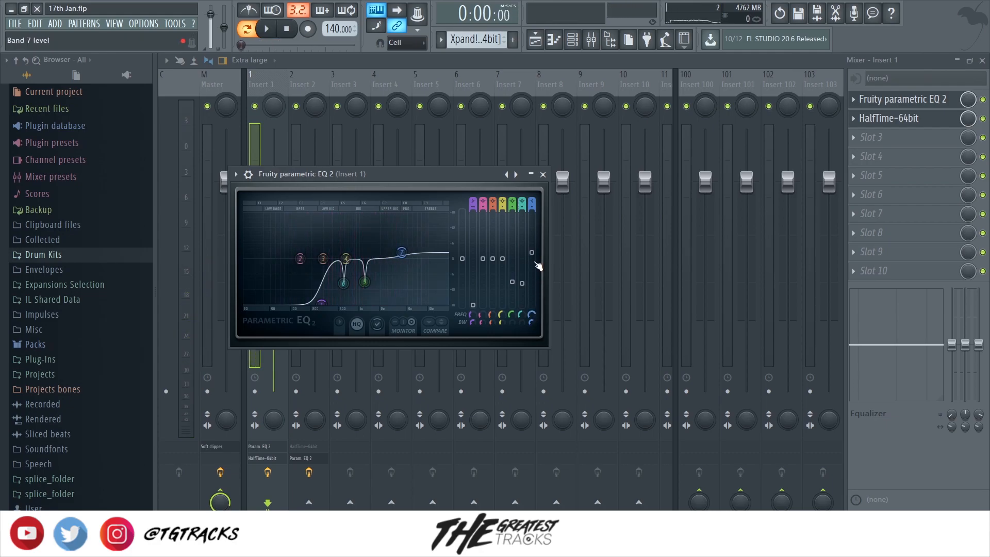
left_click_drag(531, 252, 532, 250)
left_click_drag(532, 328, 532, 321)
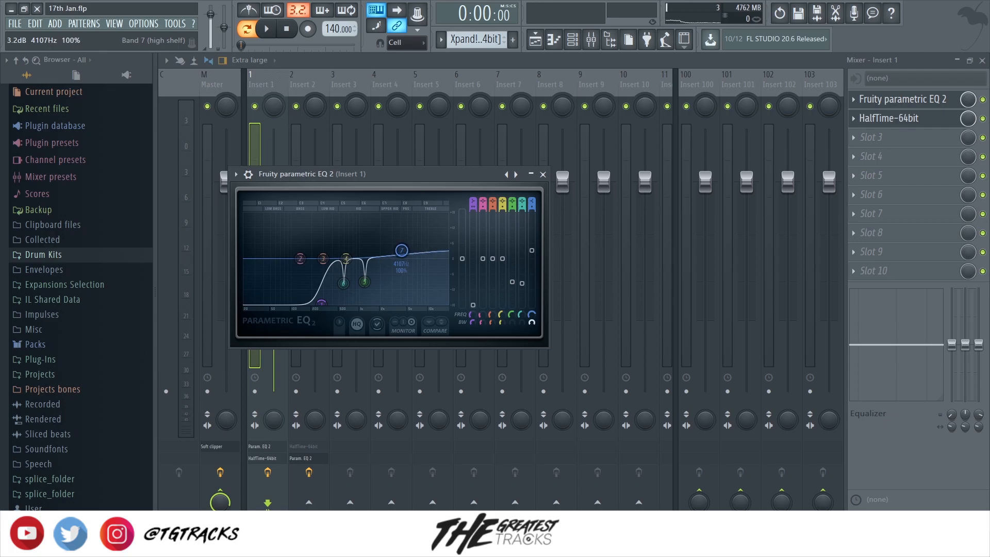
left_click_drag(533, 320, 532, 320)
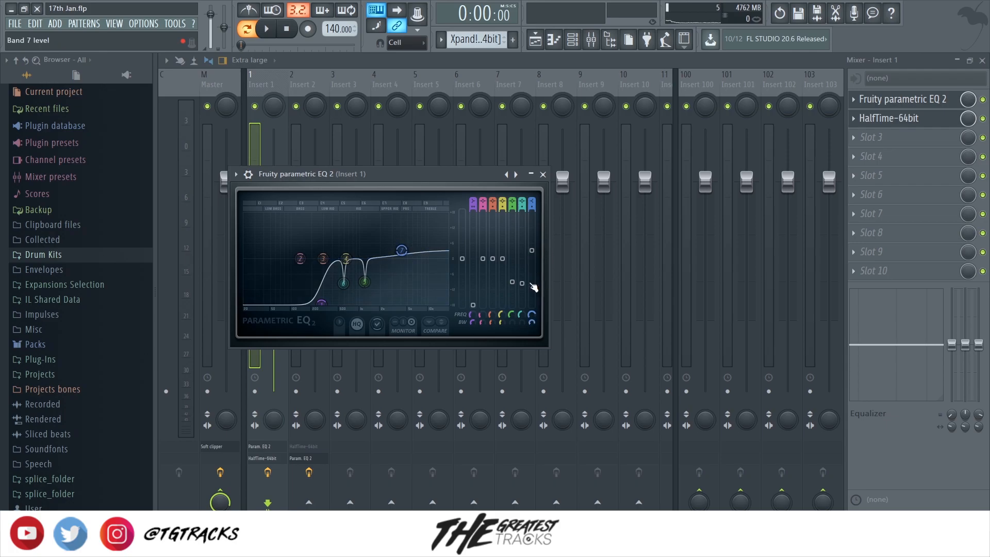
scroll(531, 320, "down", 3)
left_click(543, 174)
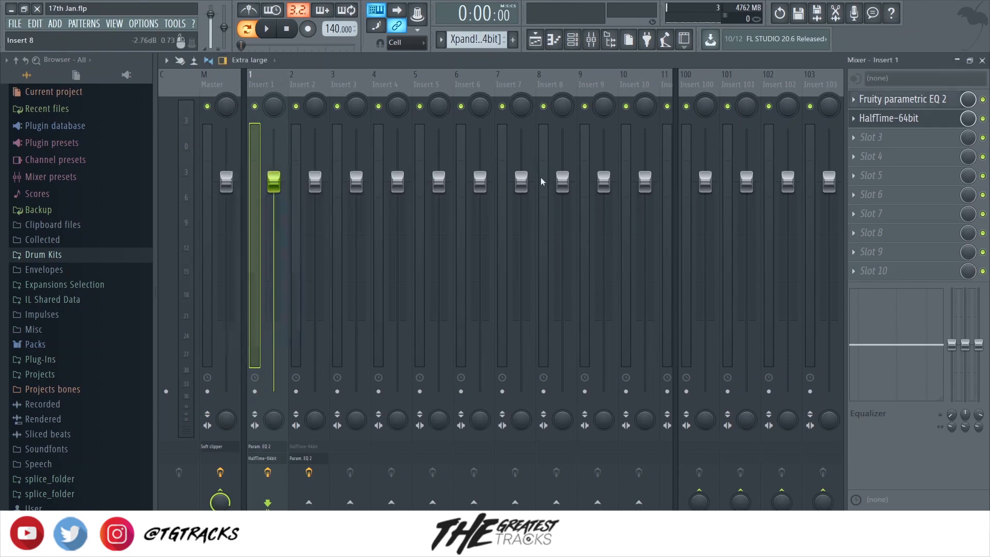
Step: Play the Xpand!2 #3 pattern and, in the Insert 2 parametric EQ, make the low cut steeper and lower its frequency
scroll(459, 41, "down", 1)
left_click(576, 43)
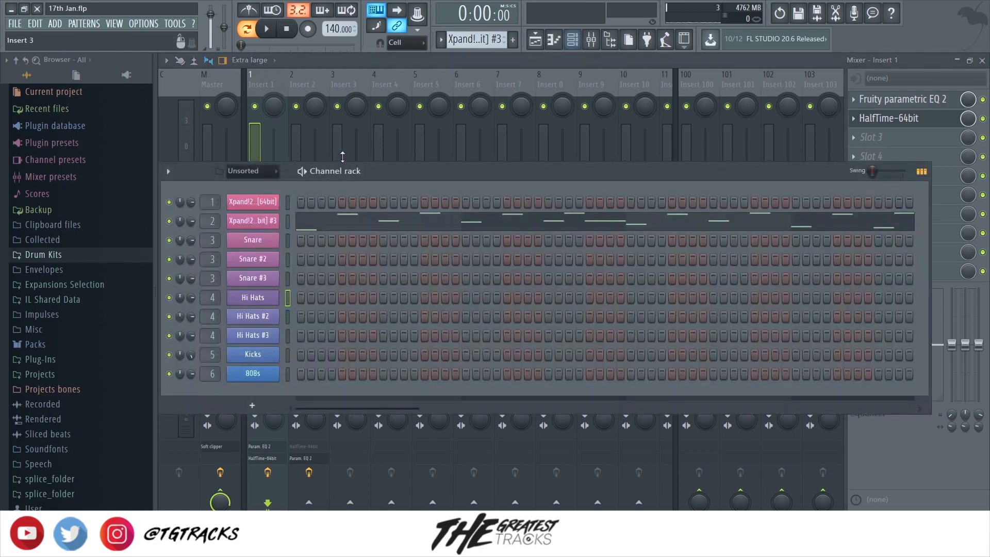
key("space")
left_click(321, 81)
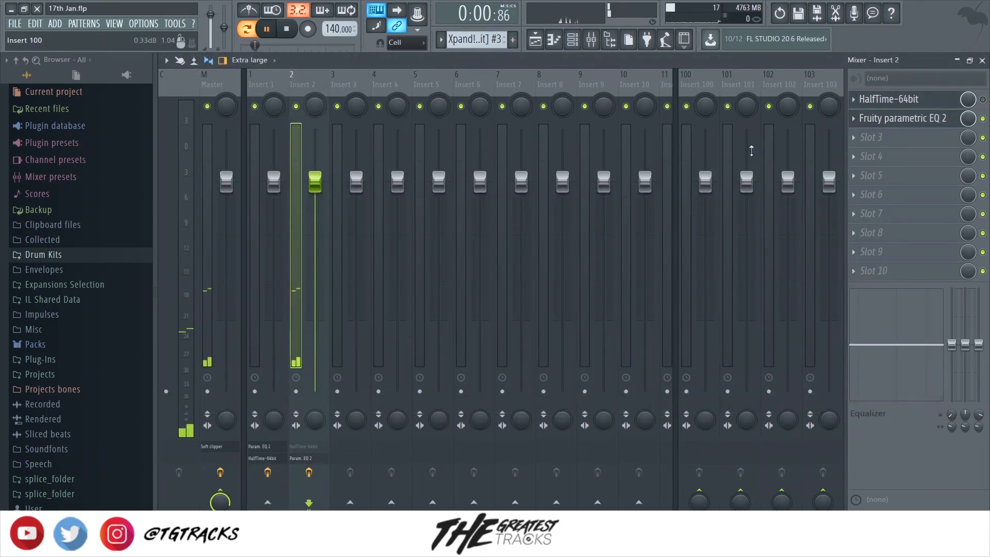
left_click(907, 118)
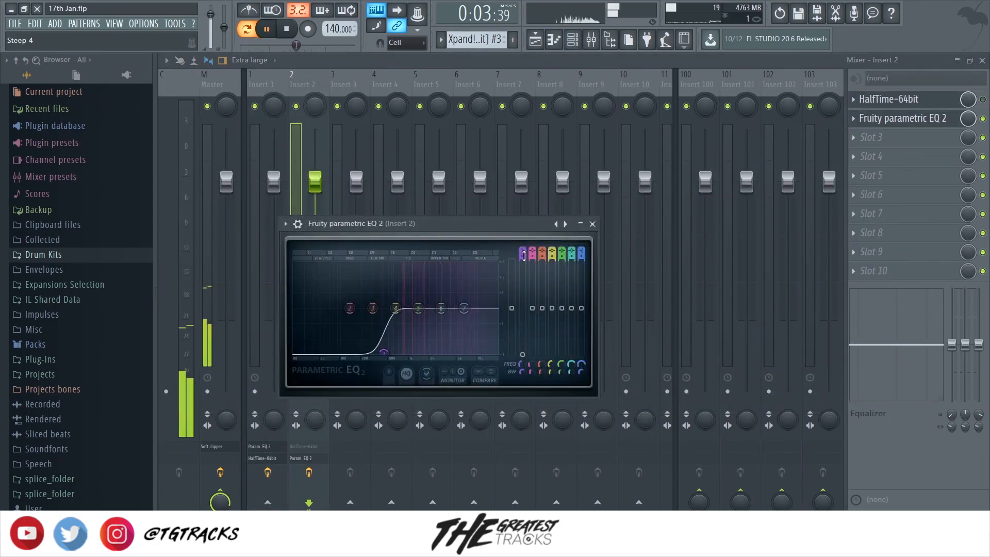
left_click_drag(384, 352, 369, 352)
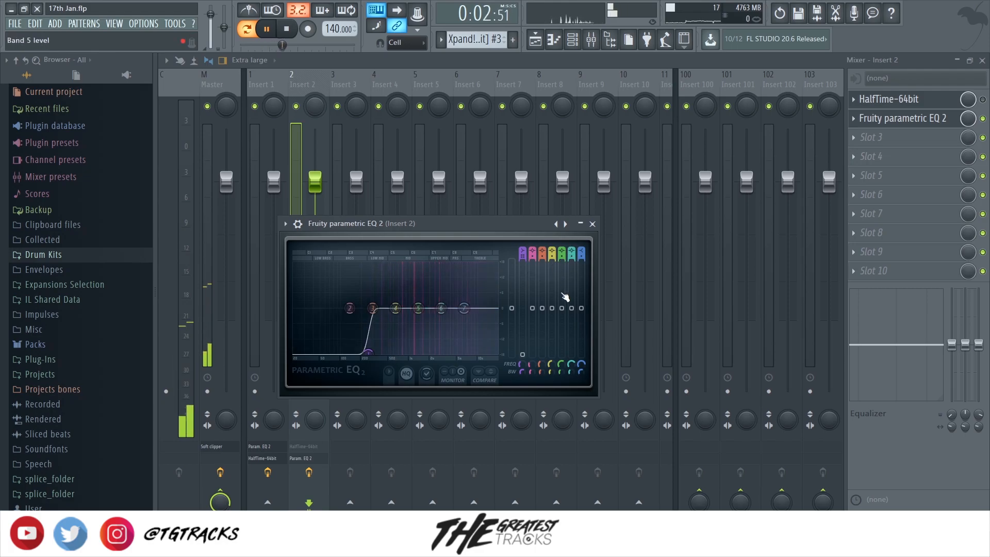
Step: In the Insert 2 EQ, boost the band 7 shelf slightly, make band 5 a narrow cut and raise a narrow band 6 to 18 dB
left_click_drag(583, 308, 562, 262)
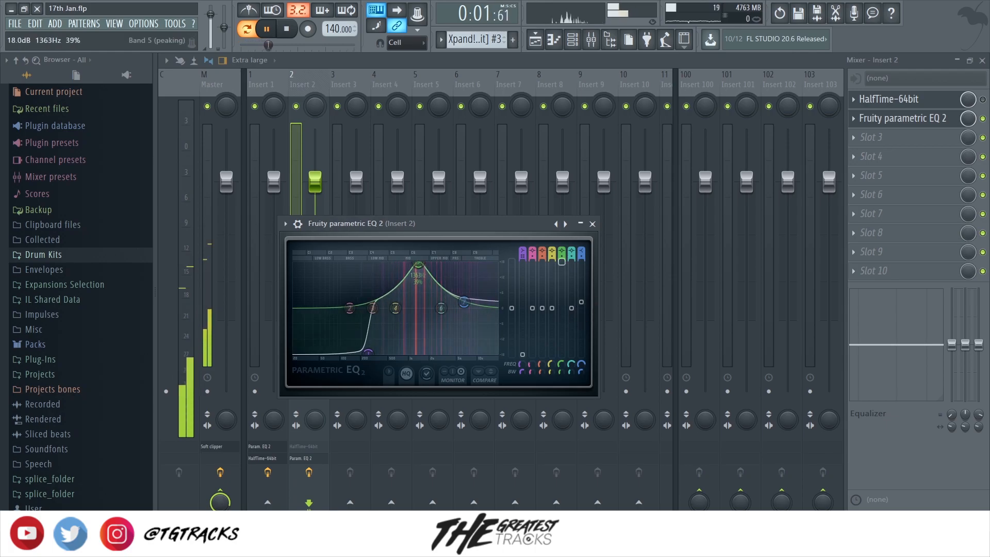
left_click_drag(563, 373, 561, 372)
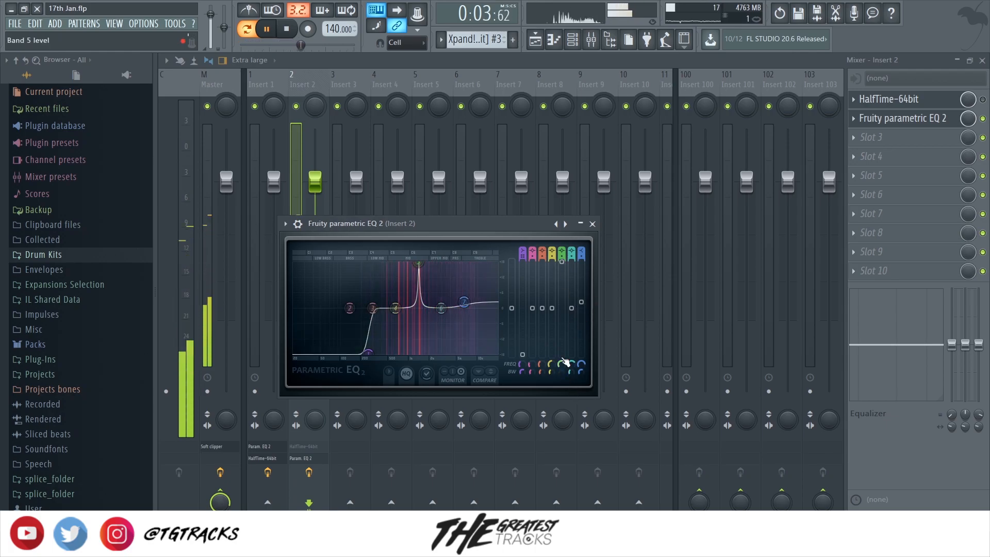
scroll(560, 367, "down", 3)
scroll(560, 366, "down", 3)
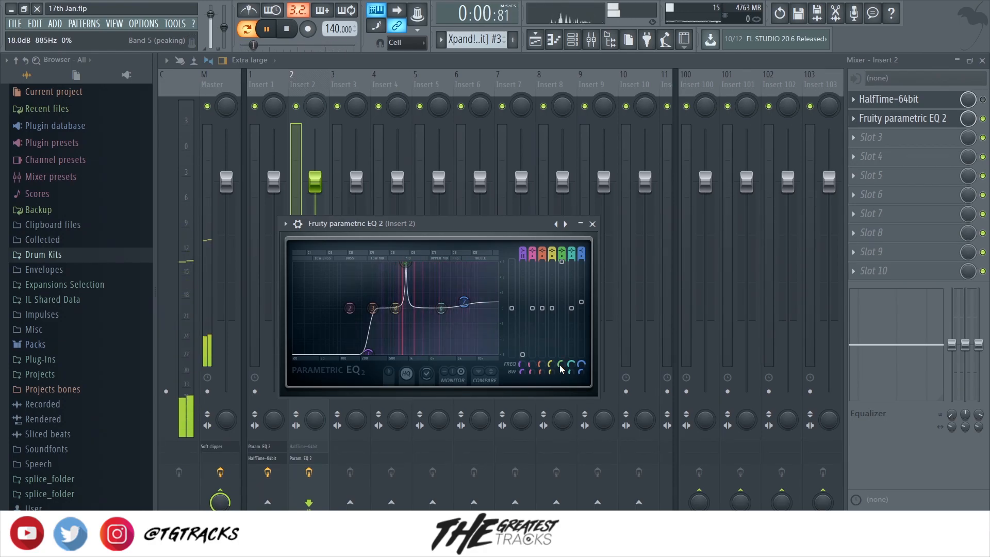
scroll(560, 367, "up", 2)
mouse_move(561, 264)
left_mouse_down()
mouse_move(561, 327)
mouse_move(572, 262)
left_mouse_up()
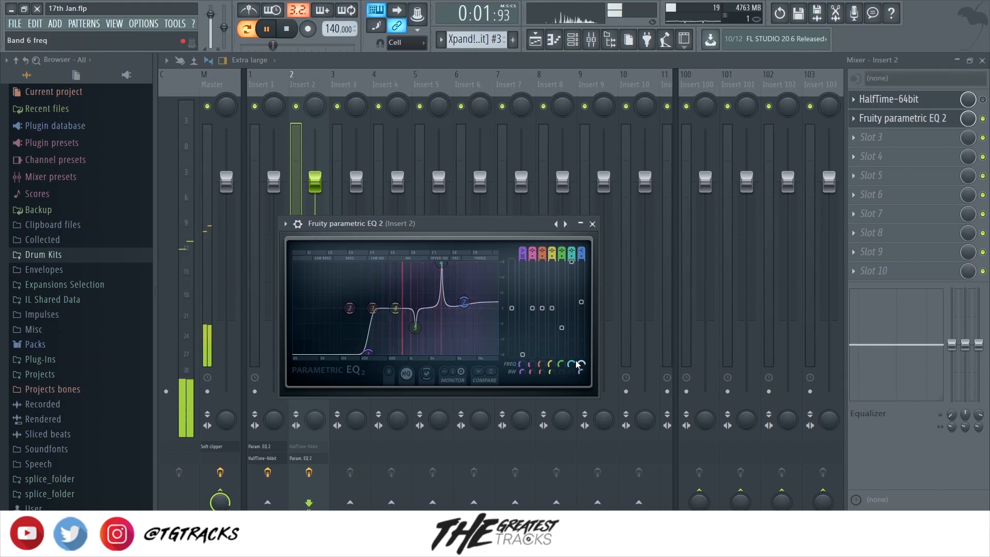
Step: Sweep the narrow band 6 boost down to about 421 Hz in the Insert 2 EQ during playback
scroll(569, 364, "down", 5)
scroll(570, 364, "down", 8)
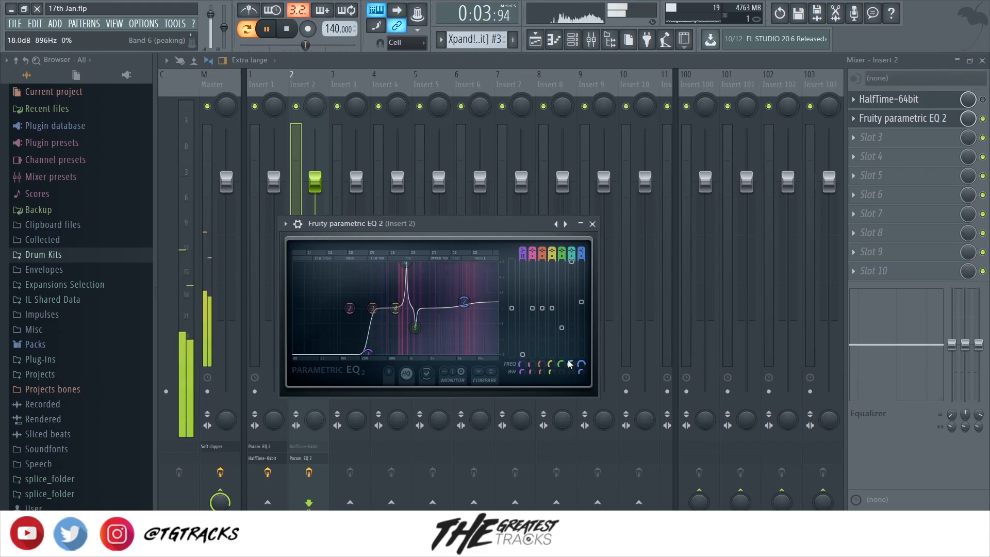
scroll(570, 365, "down", 1)
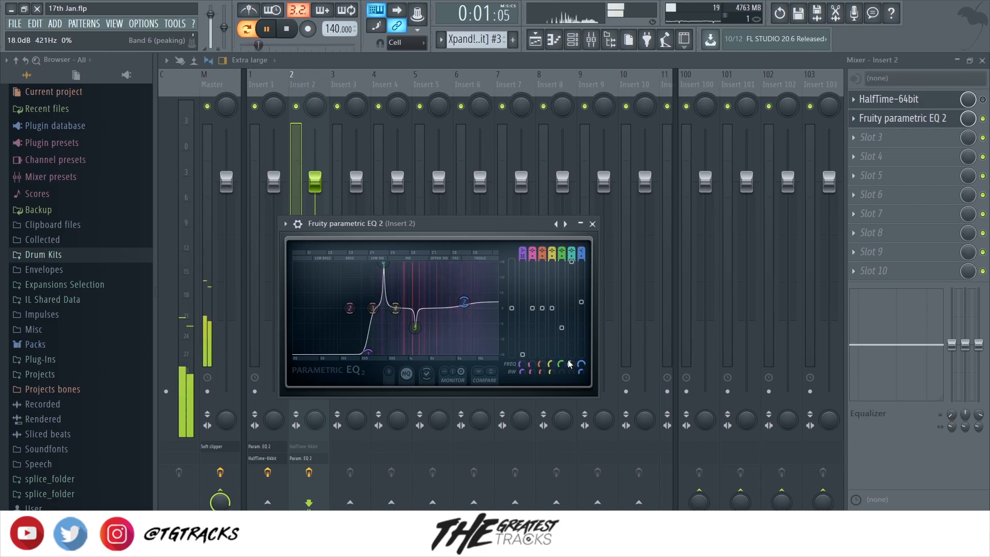
Step: Flatten band 6 and raise the band 7 shelf at a lower frequency, then stop playback and close the Insert 2 EQ
left_click_drag(383, 264, 455, 299)
key("space")
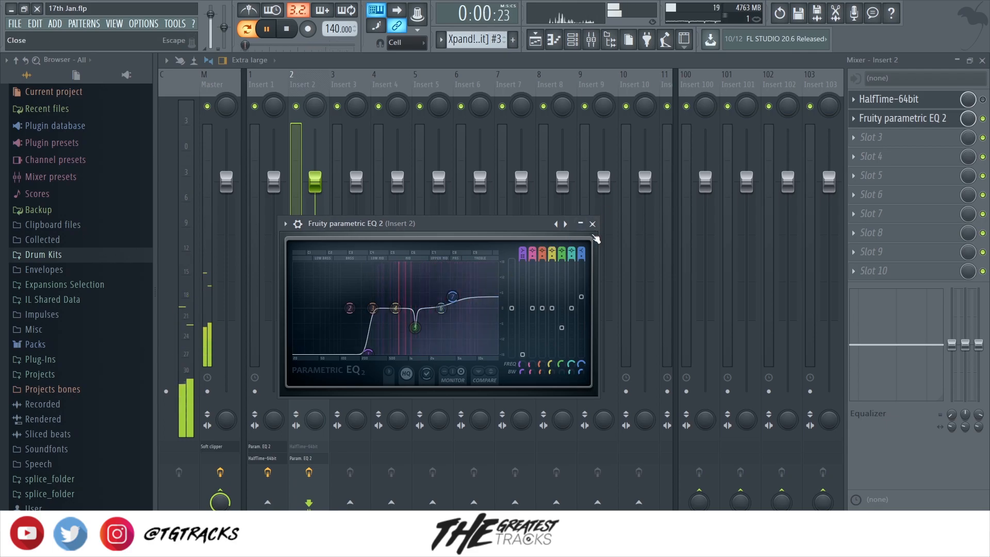
left_click(592, 224)
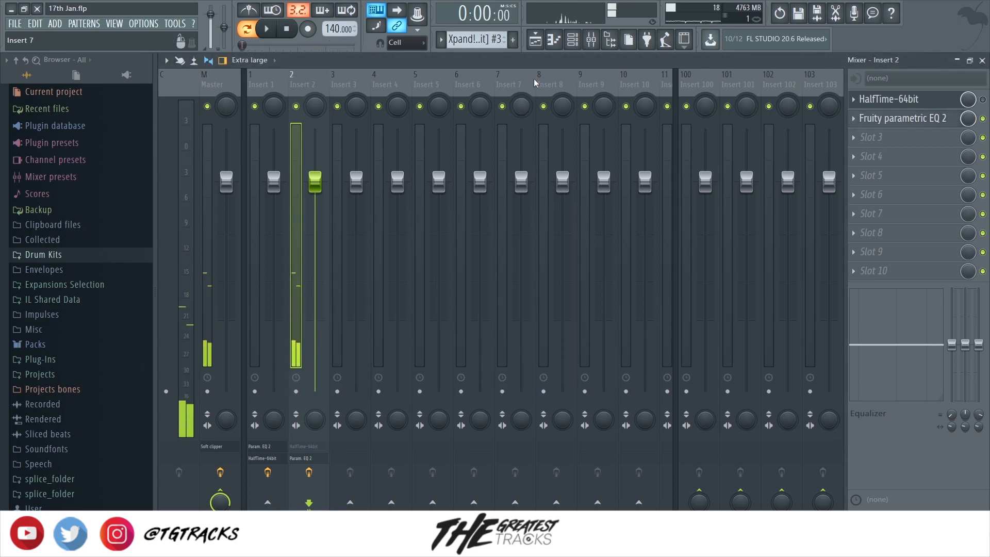
Step: Remove HalfTime-64bit from Insert 2 and put Fruity parametric EQ 2 in slot 1
left_click(572, 39)
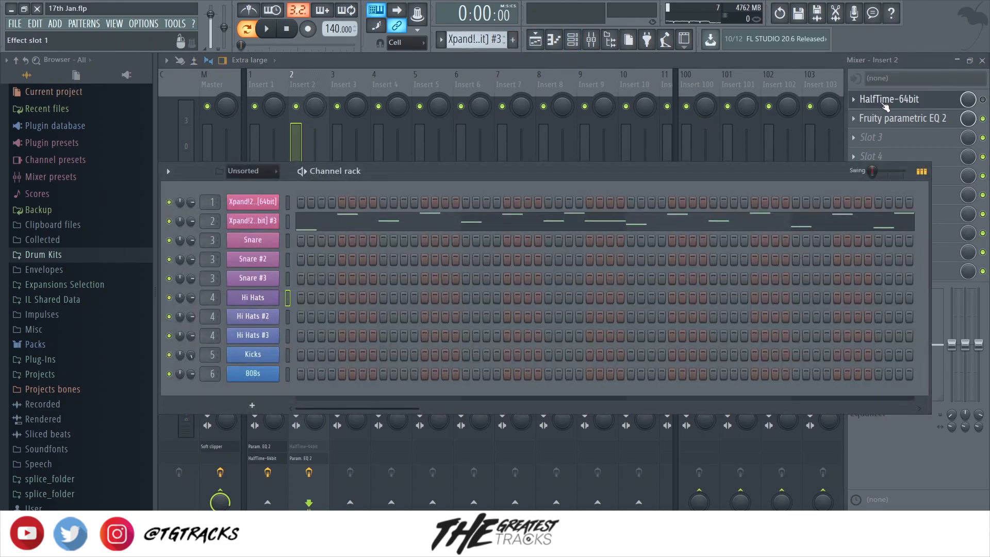
left_click(851, 99)
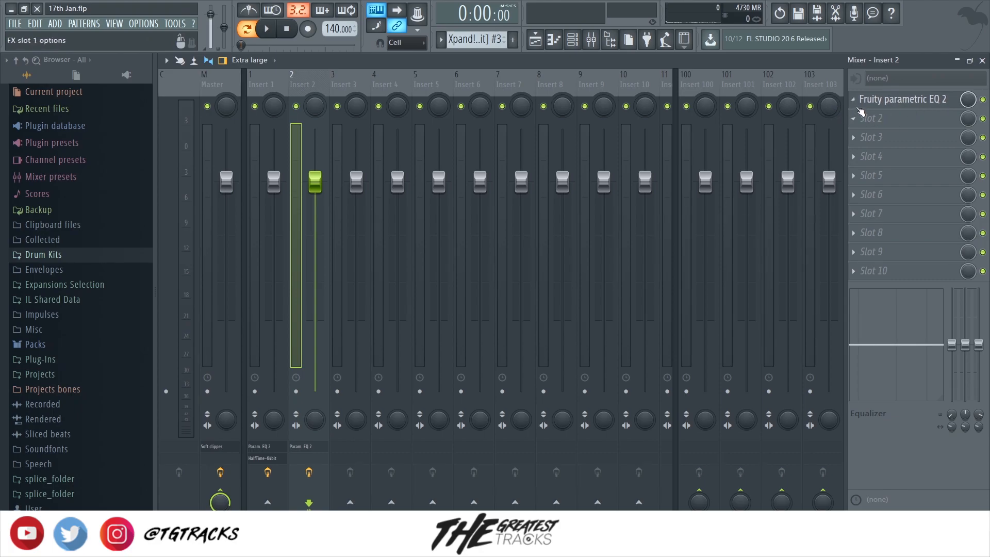
Step: Play the Snare pattern and add Fruity parametric EQ 2 to Insert 3 with a band 1 low cut and a band 7 high-shelf boost
left_click(572, 39)
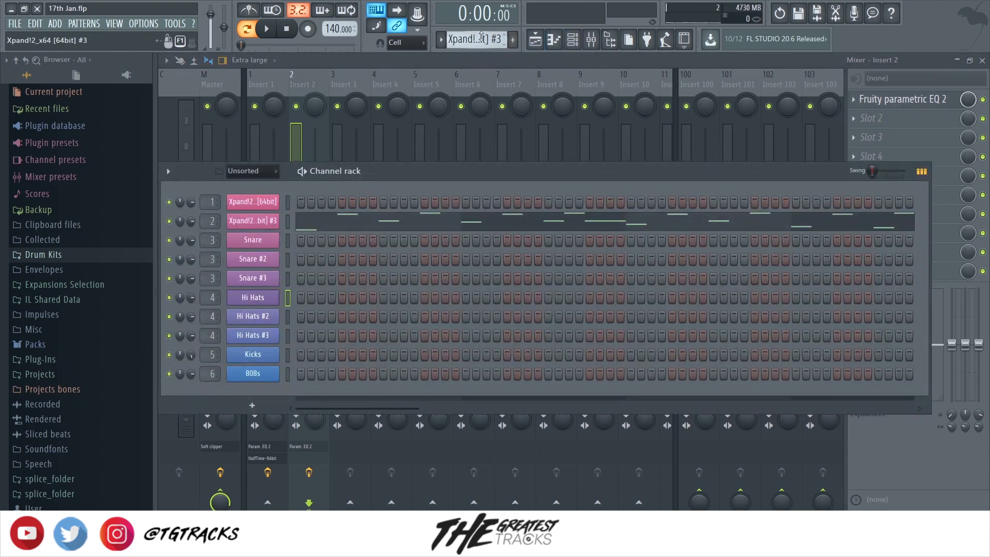
scroll(481, 38, "down", 1)
left_click(364, 85)
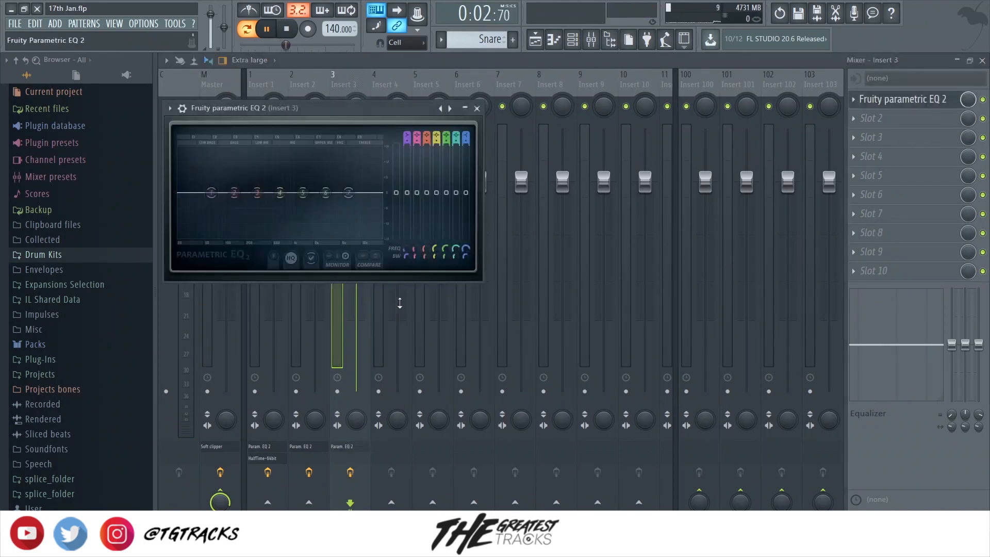
left_click_drag(211, 194, 255, 239)
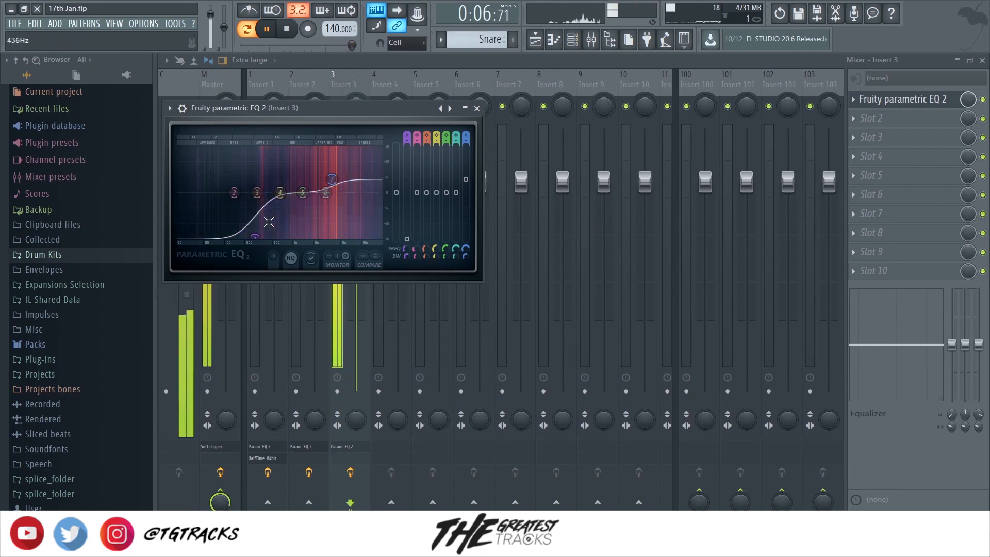
left_click(477, 108)
key("space")
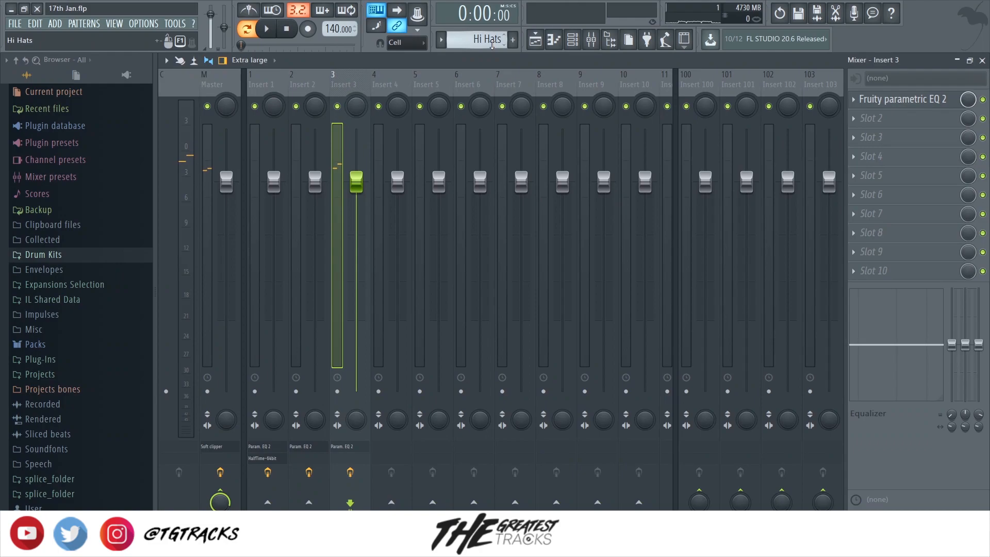
Step: Play the Hi Hats pattern and load Fruity parametric EQ 2 in slot 1 of Insert 4
left_click(574, 41)
key("space")
left_click(393, 86)
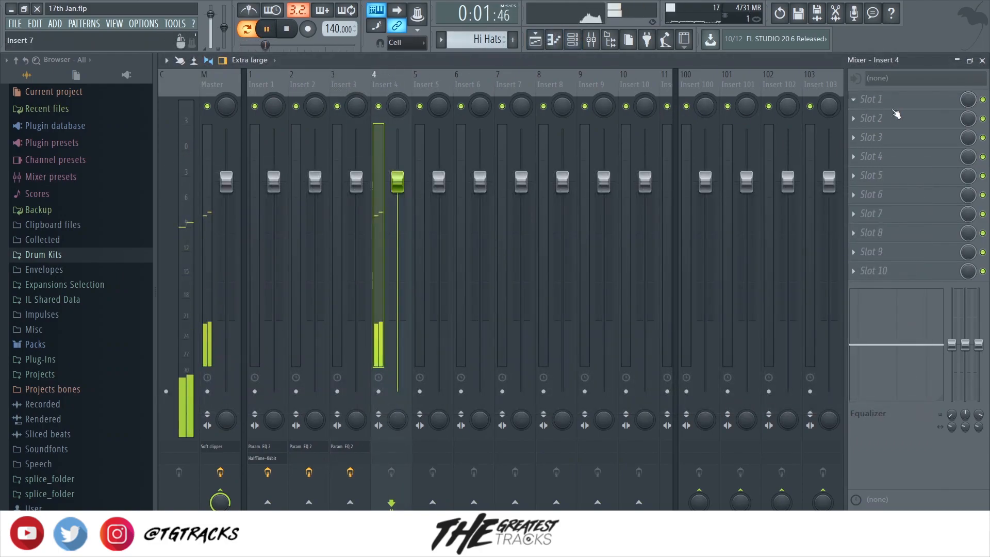
left_click(938, 53)
Step: Boost the band 7 shelf and make band 1 a steep high pass in the upper range, then close the Insert 4 EQ and stop playback
left_click_drag(382, 226, 396, 206)
left_click_drag(244, 226, 369, 272)
left_click_drag(440, 162, 441, 169)
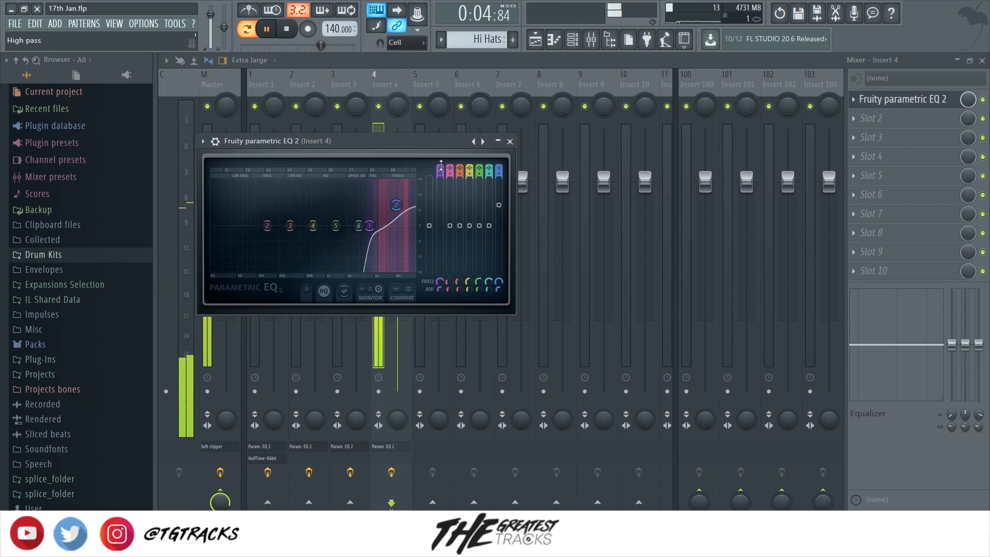
left_click(509, 141)
key("space")
Step: Review the channels' mixer routing in the channel rack alongside the Insert 3, Insert 7 and Insert 1 tracks
left_click(573, 40)
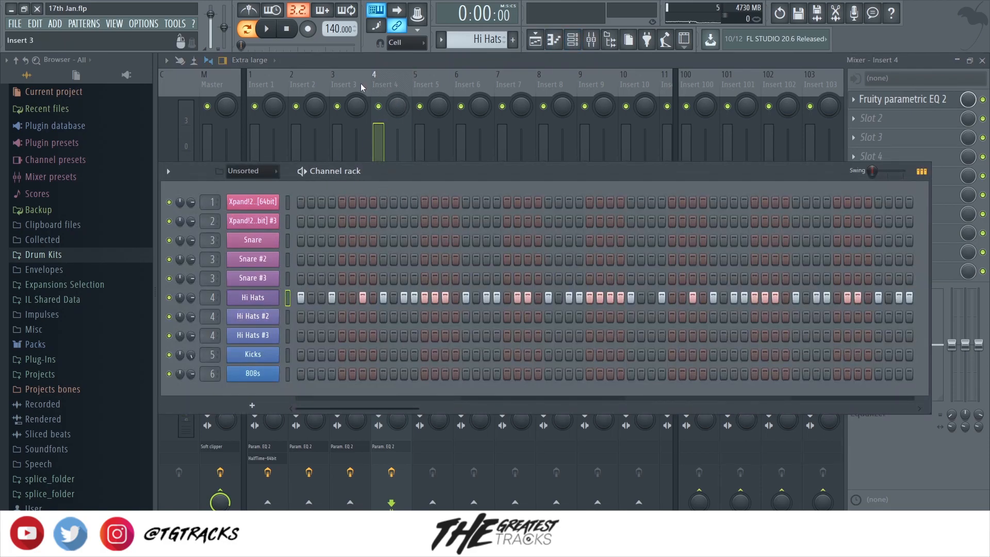
left_click(326, 84)
left_click(526, 77)
left_click(572, 39)
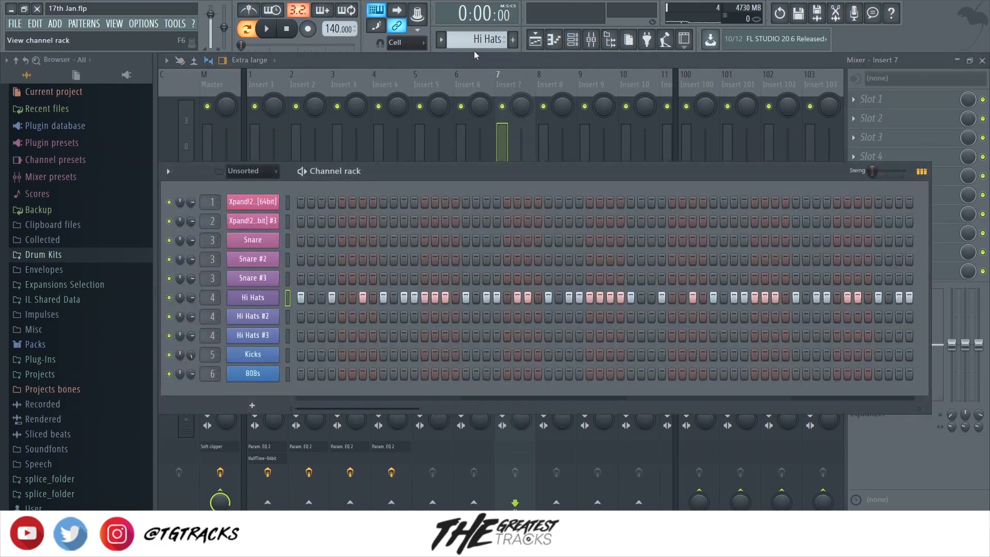
left_click(264, 85)
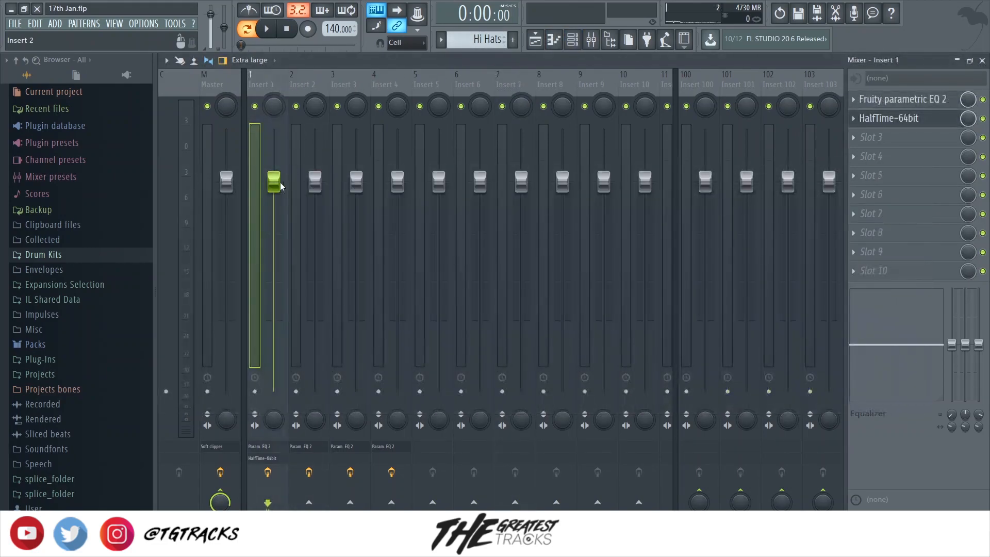
left_click(580, 41)
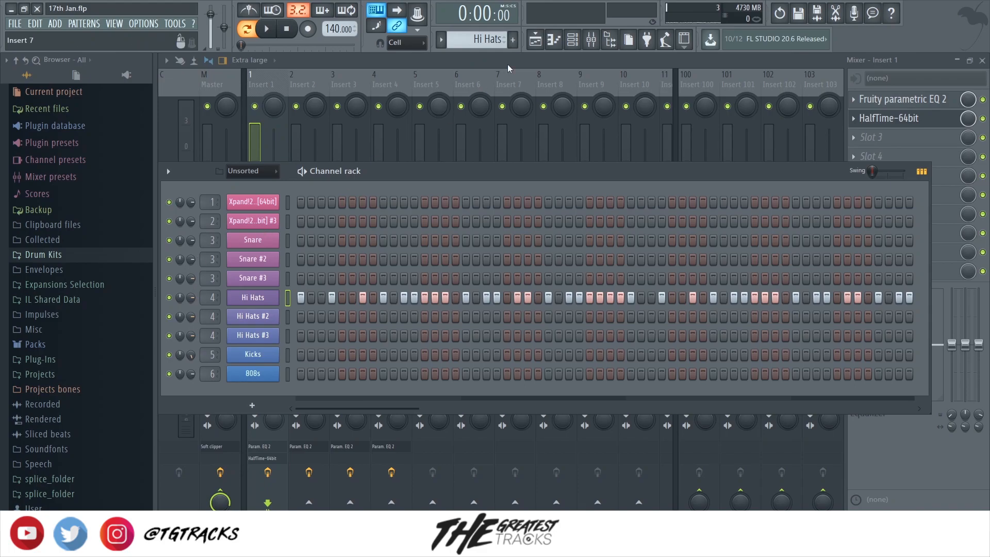
Step: Examine the Xpand!2_x64 [64bit] pattern's notes and velocities in the piano roll, then return to the mixer and channel rack
left_click(535, 42)
double_click(373, 114)
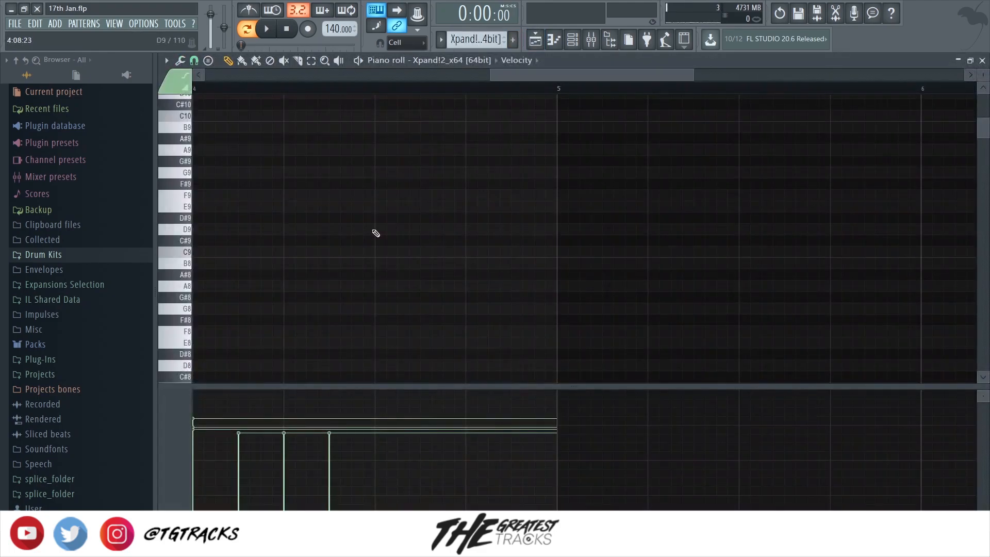
scroll(203, 342, "up", 3)
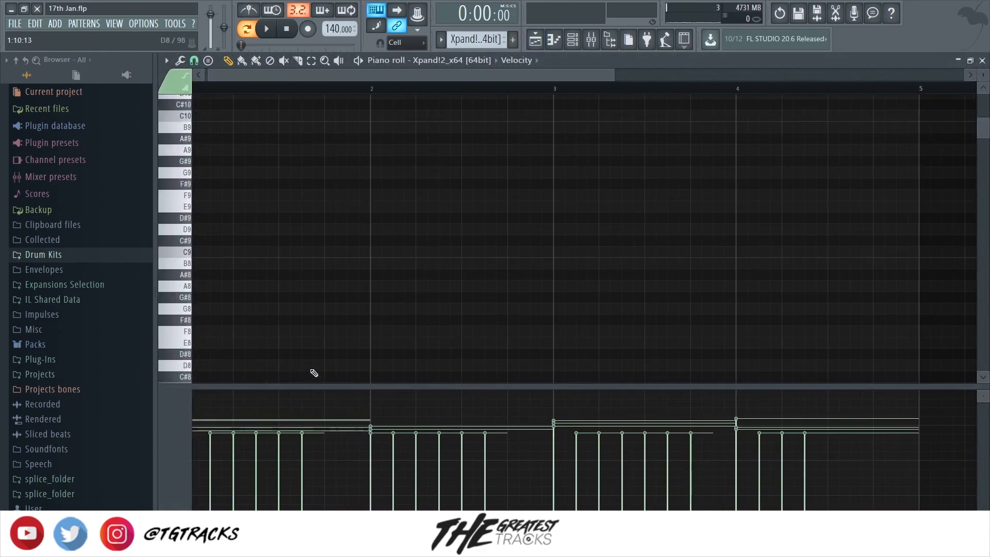
scroll(309, 325, "down", 2)
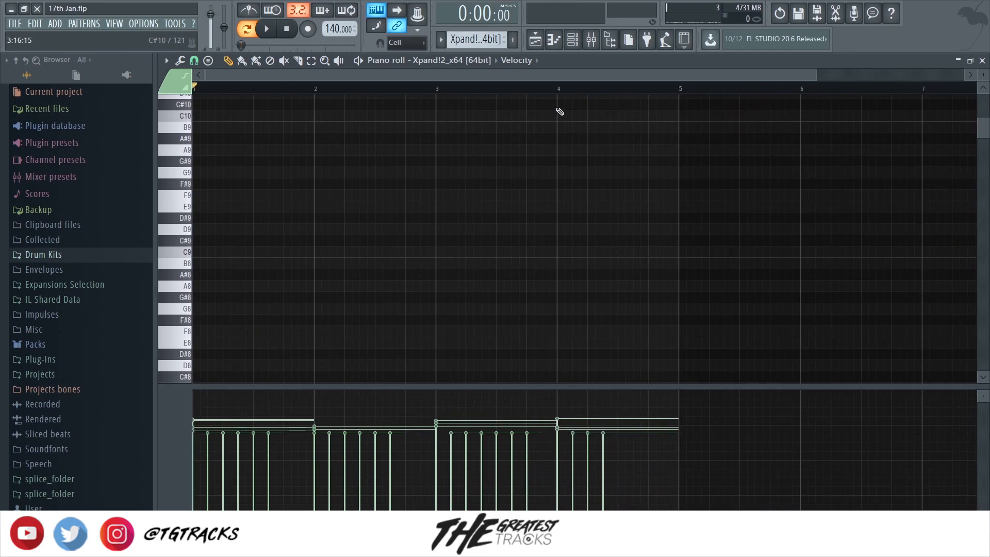
left_click(592, 39)
key("F6")
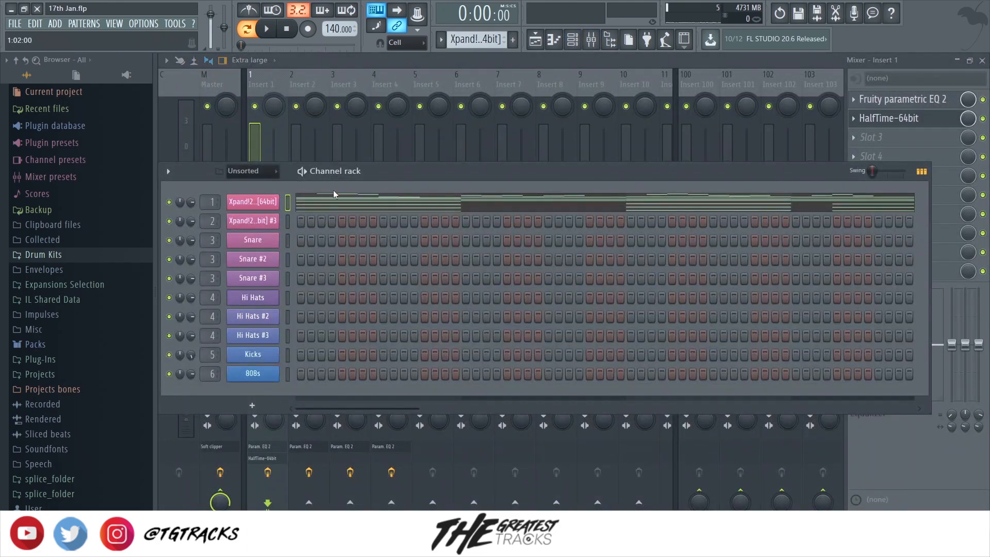
Step: Play the Kicks pattern and load Fruity parametric EQ 2 in slot 1 of Insert 5
scroll(472, 43, "down", 8)
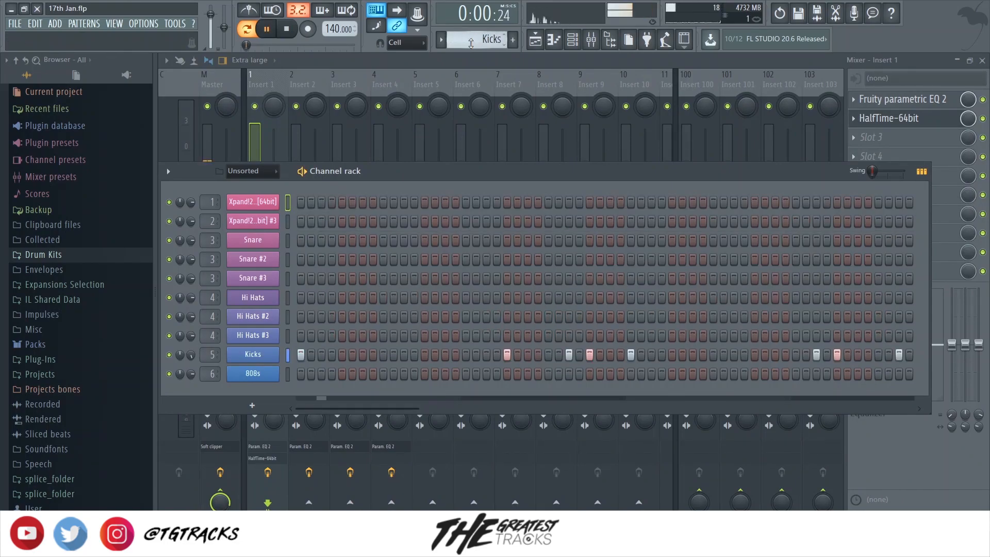
left_click(426, 83)
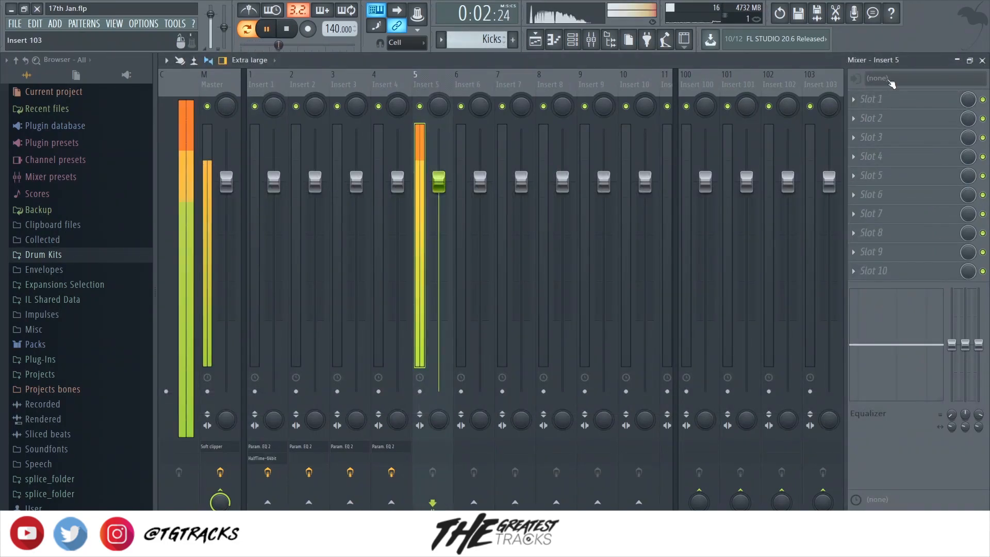
left_click(902, 98)
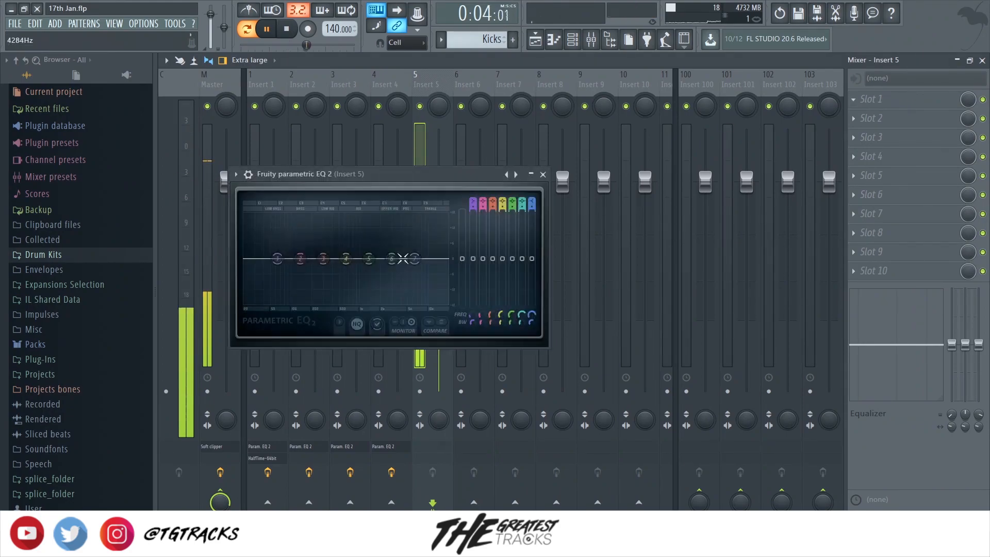
Step: In the Insert 5 EQ, make band 7 a steep low pass at about 1471 Hz and band 1 an 18 dB low-shelf cut at about 22 Hz
left_click_drag(415, 258, 387, 303)
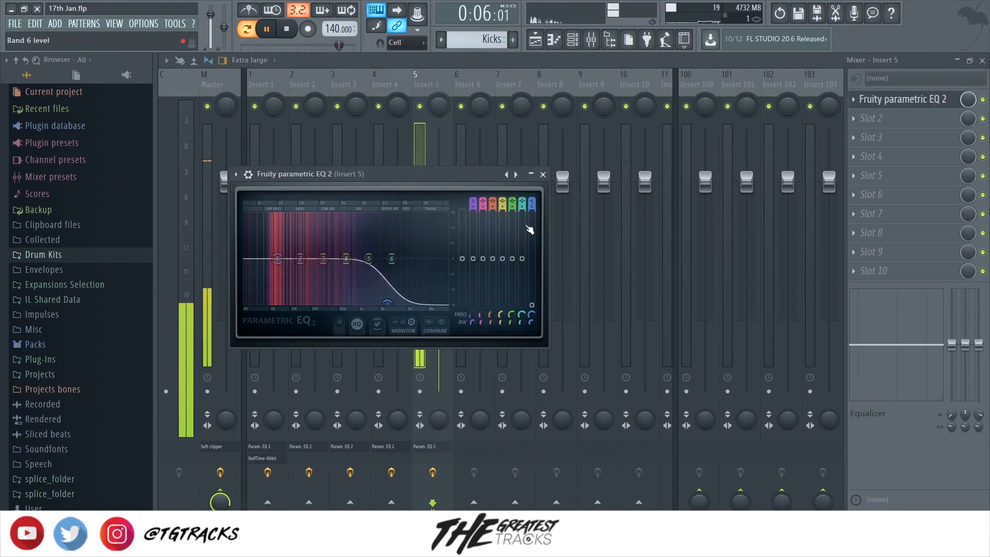
scroll(531, 203, "up", 5)
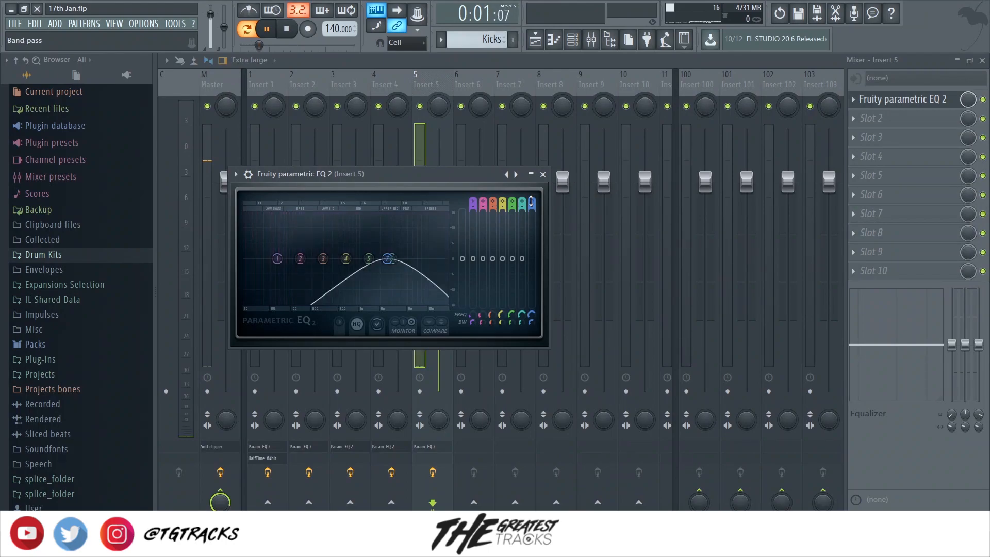
scroll(531, 202, "up", 1)
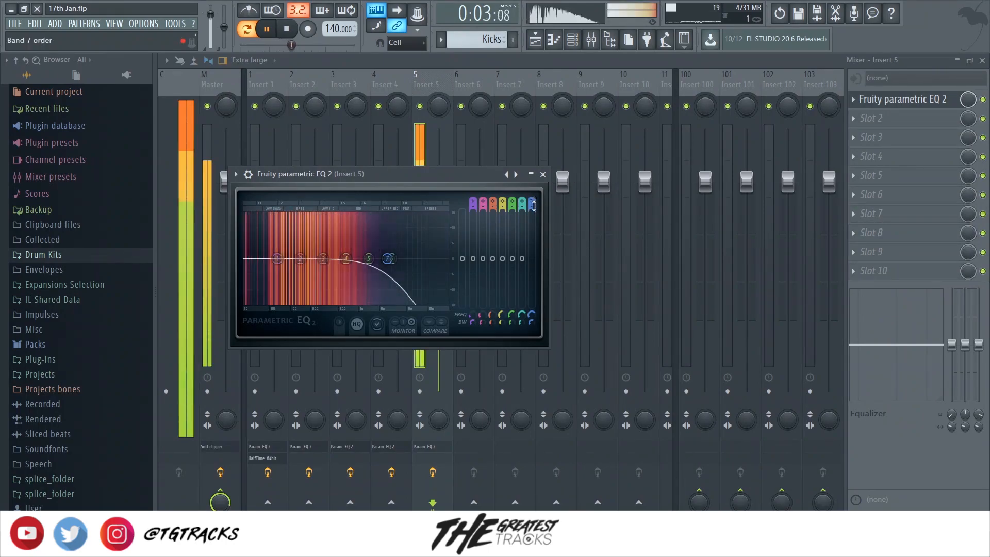
scroll(532, 206, "up", 2)
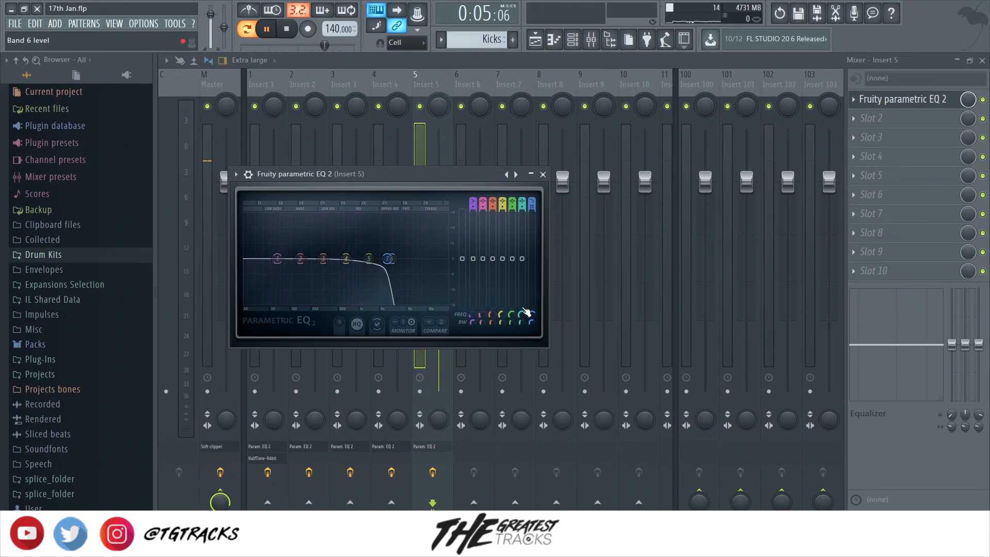
scroll(531, 312, "down", 3)
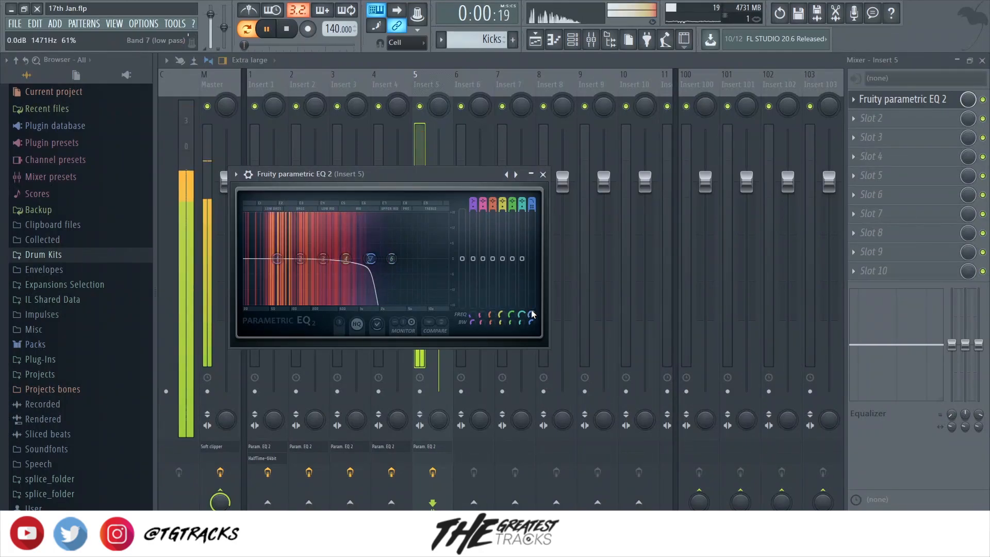
key("space")
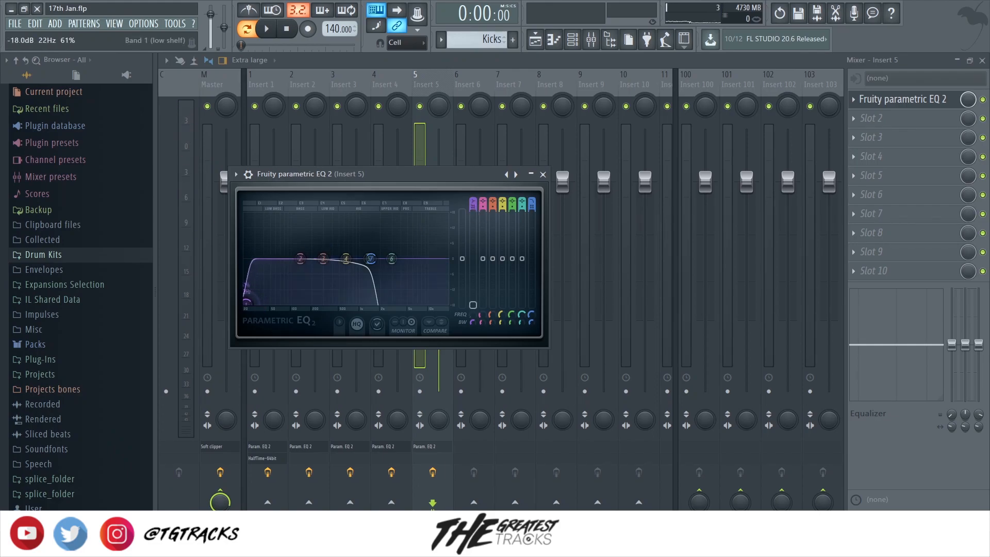
Step: Play the song with Inserts 5 and 6 audible, lower the Insert 5 fader to -3.2 dB and bring the Insert 6 fader down slightly further
key("space")
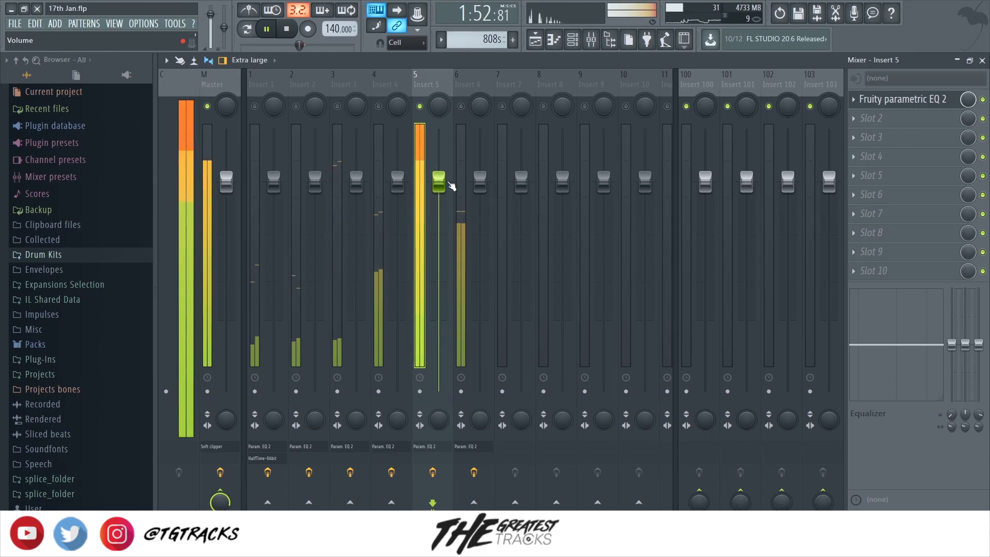
left_click_drag(439, 183, 480, 220)
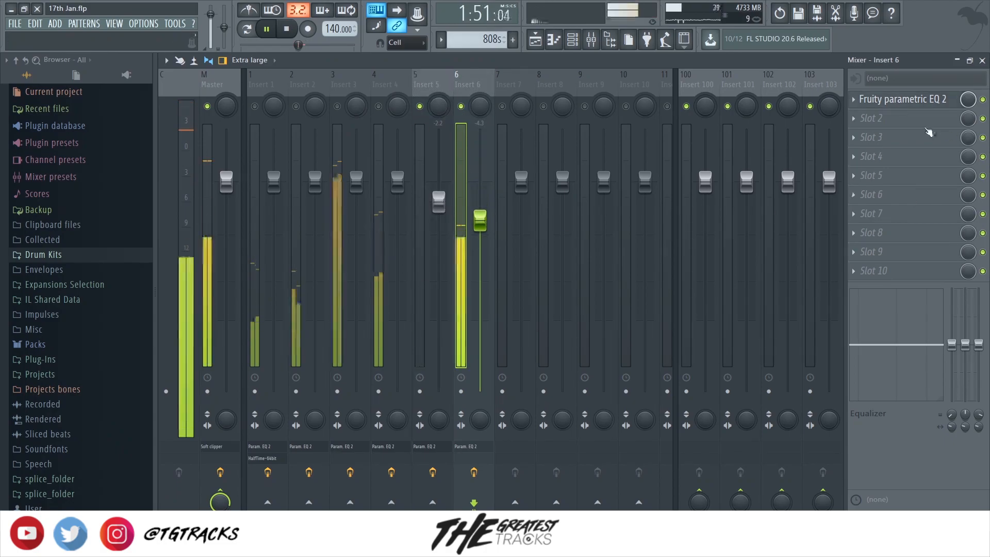
key("space")
Step: Add the Temper distortion plugin to slot 2 of Insert 6 and move its window clear of the mixer meters
left_click(895, 118)
left_click(573, 220)
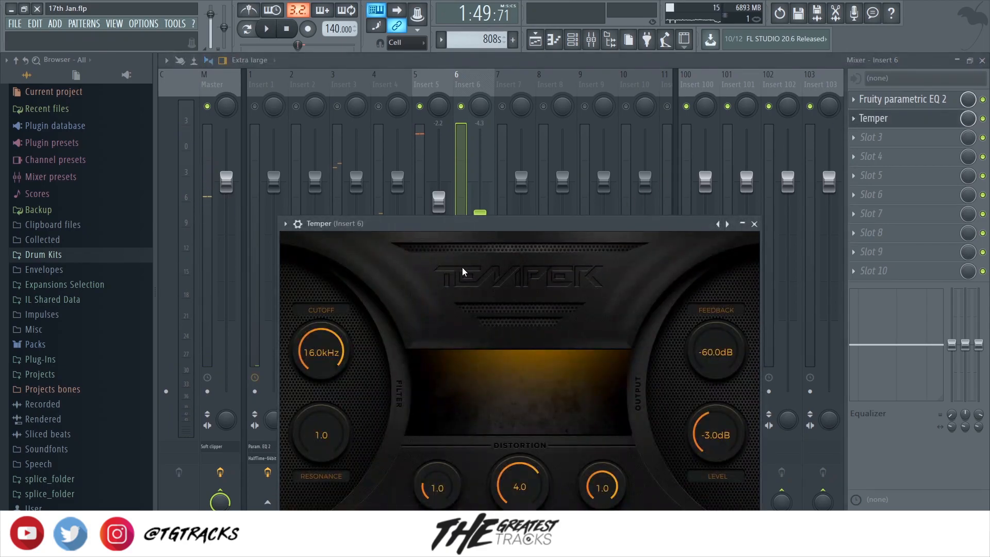
left_click_drag(494, 225, 692, 137)
Step: During playback, set Temper's drive to 8.8, its filter cutoff to 110.4 Hz and its curve to 1.2
key("space")
left_click_drag(725, 382, 727, 345)
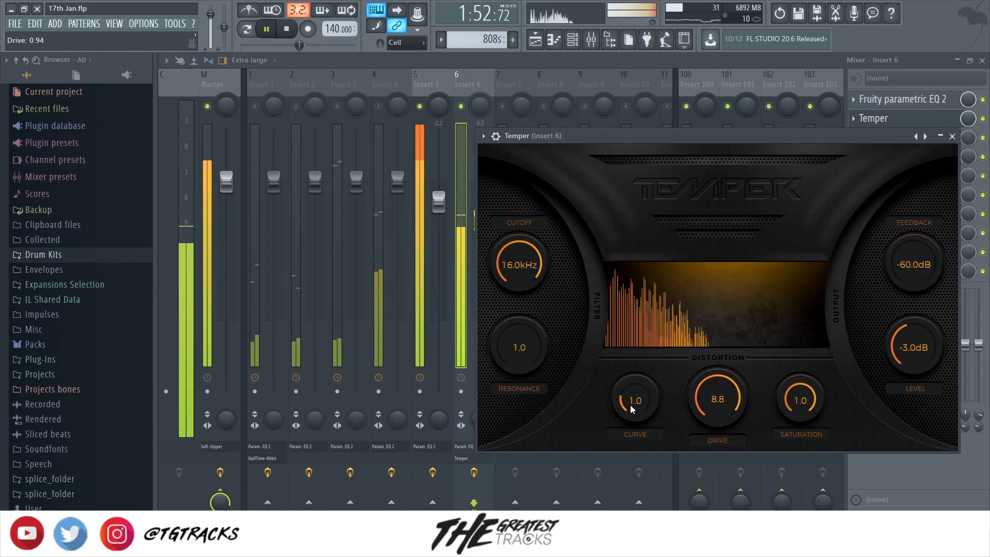
left_click_drag(626, 404, 636, 431)
left_click_drag(519, 278, 526, 391)
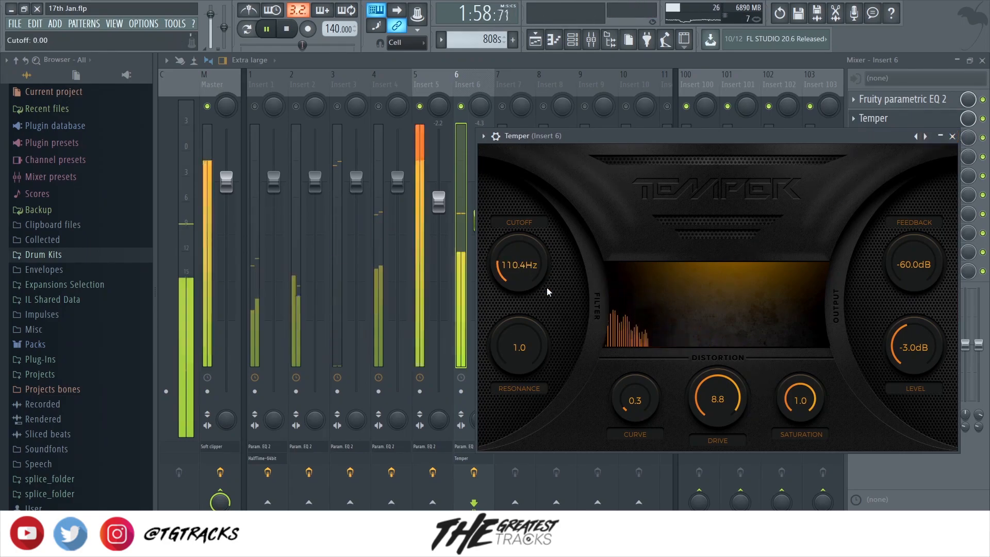
scroll(636, 406, "up", 5)
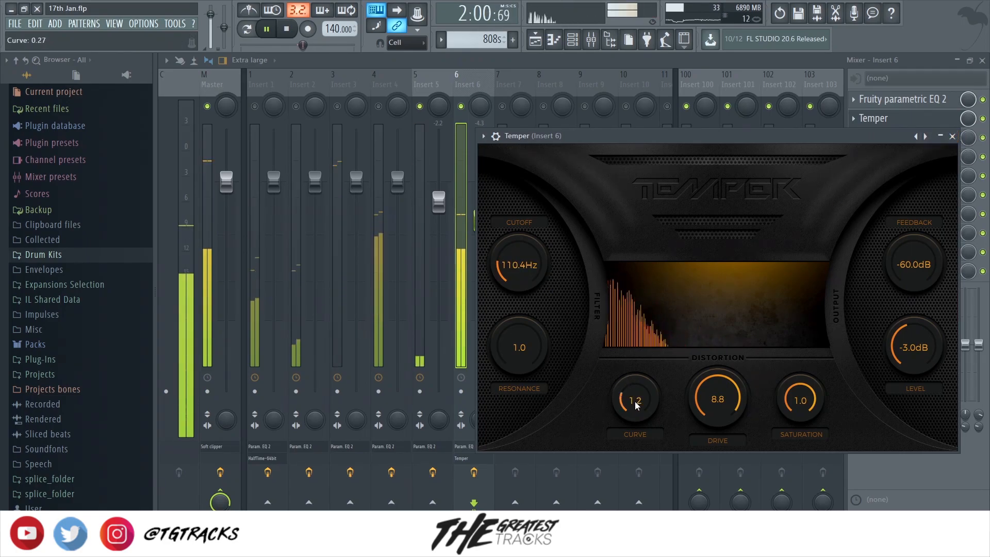
Step: Set Temper's curve to 0.7 and its drive to 10.0 on Insert 6, and close the plugin window
scroll(635, 405, "down", 3)
scroll(702, 406, "up", 3)
scroll(703, 406, "up", 2)
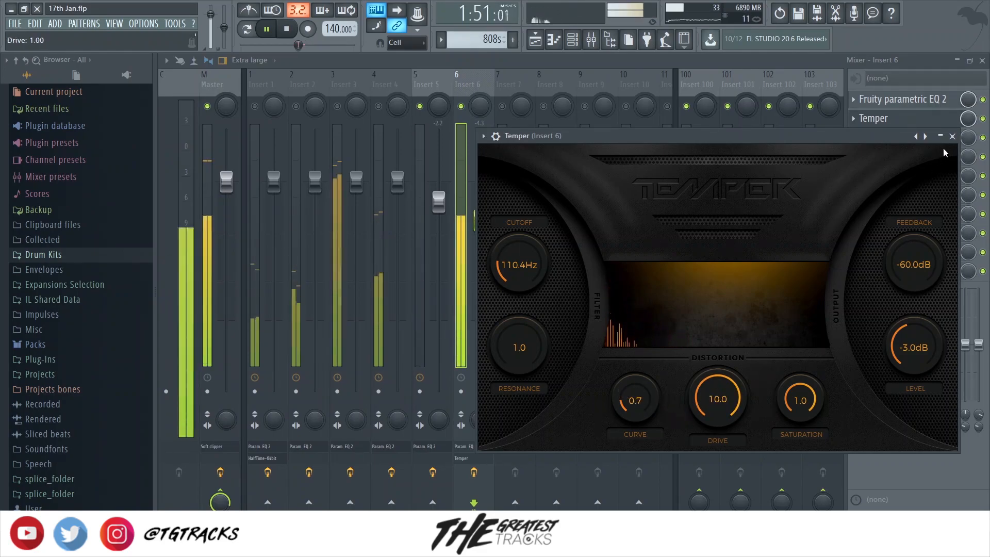
left_click(952, 136)
Step: Compare low and high mix levels of Temper on Insert 6, set the track's fader to -3.5 dB, and stop playback
left_click_drag(967, 120, 968, 159)
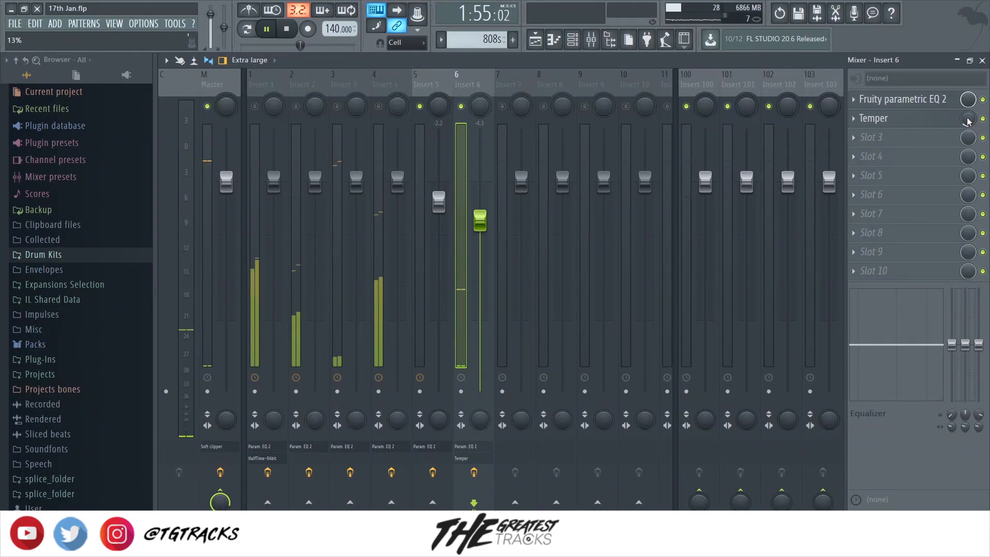
left_click_drag(967, 122, 967, 108)
left_click_drag(480, 220, 482, 216)
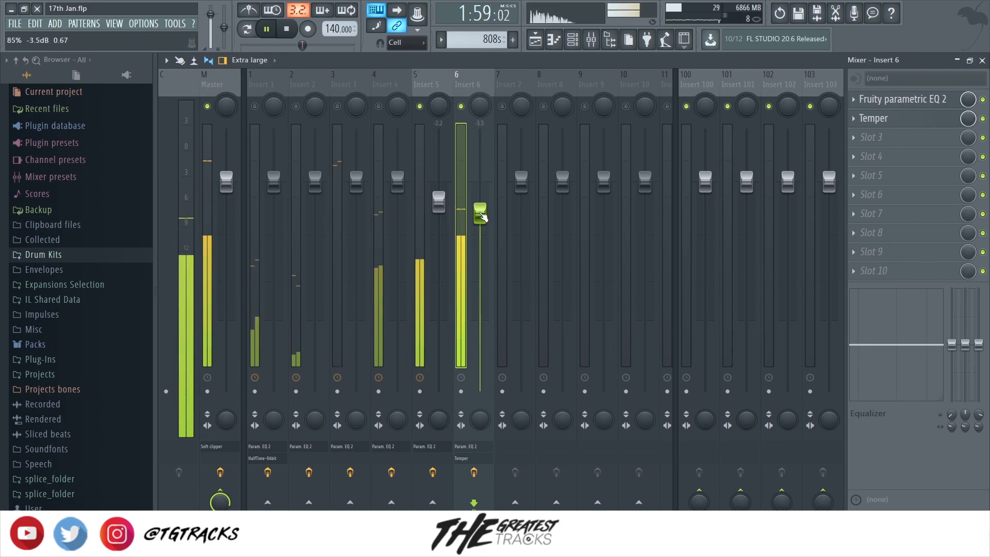
key("space")
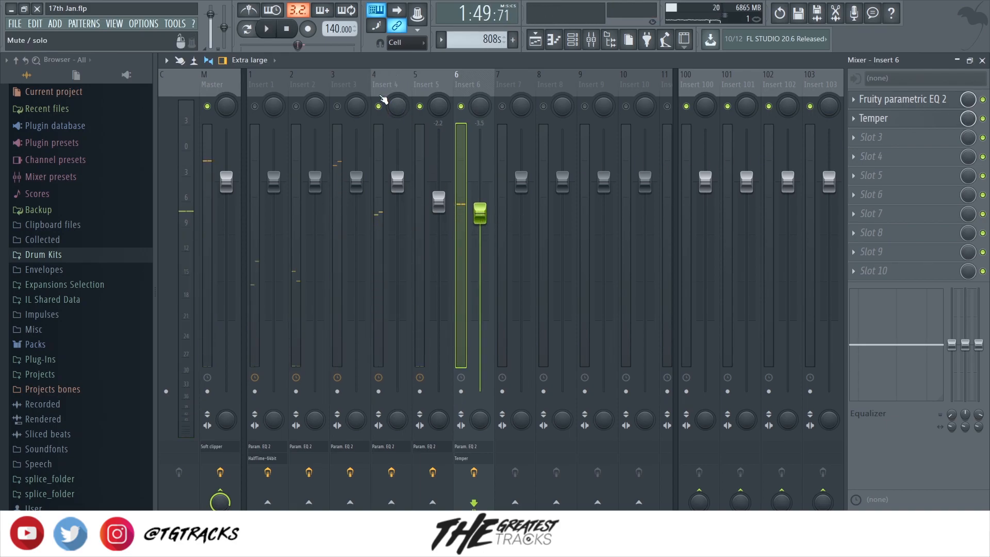
Step: Play the song with Insert 4 audible and raise the Hi Hats channel's volume in the channel rack
key("space")
left_click(387, 79)
left_click(572, 39)
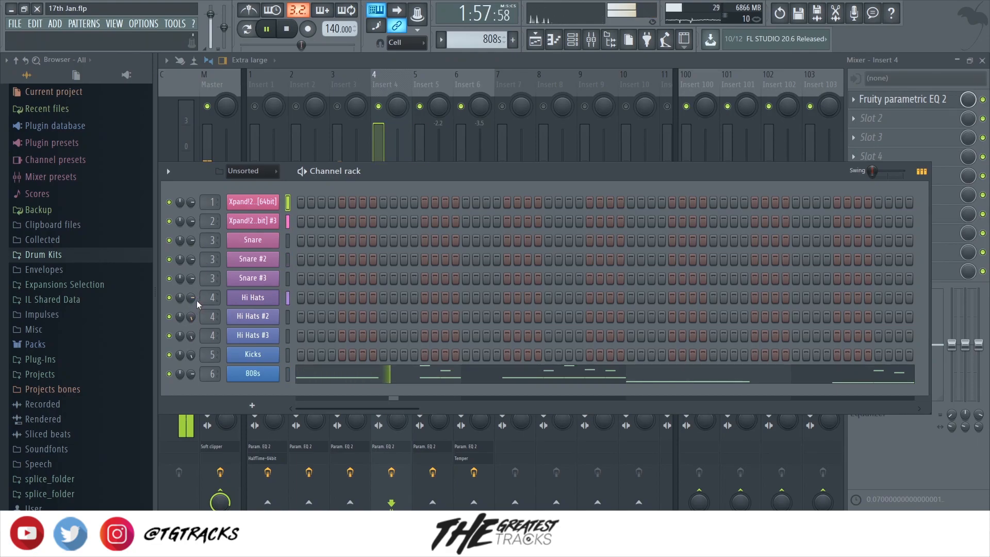
key("F6")
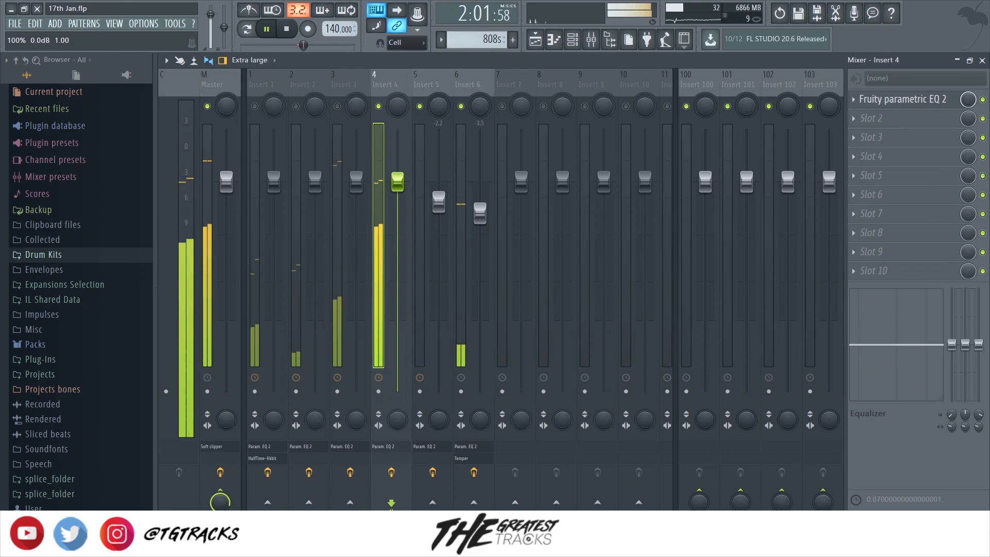
Step: Lower the Insert 3 and Insert 2 faders to -4.2 dB each during playback and save the project
left_click_drag(356, 181, 356, 219)
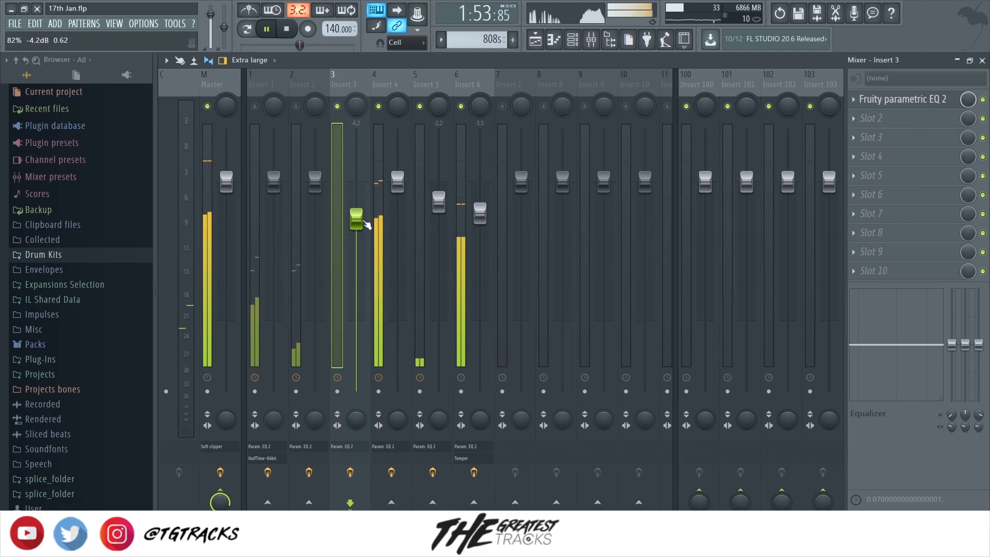
key("ctrl+s")
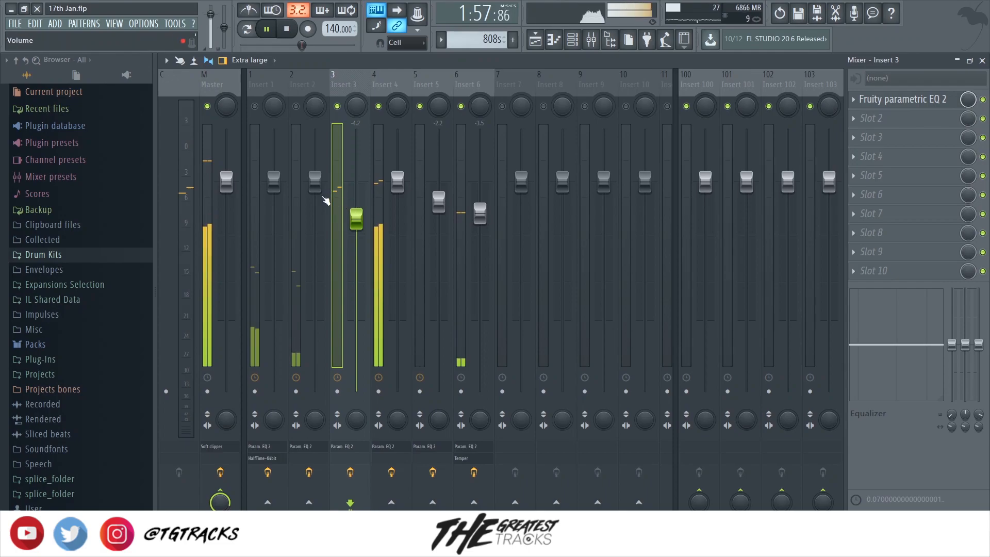
left_click_drag(315, 182, 315, 192)
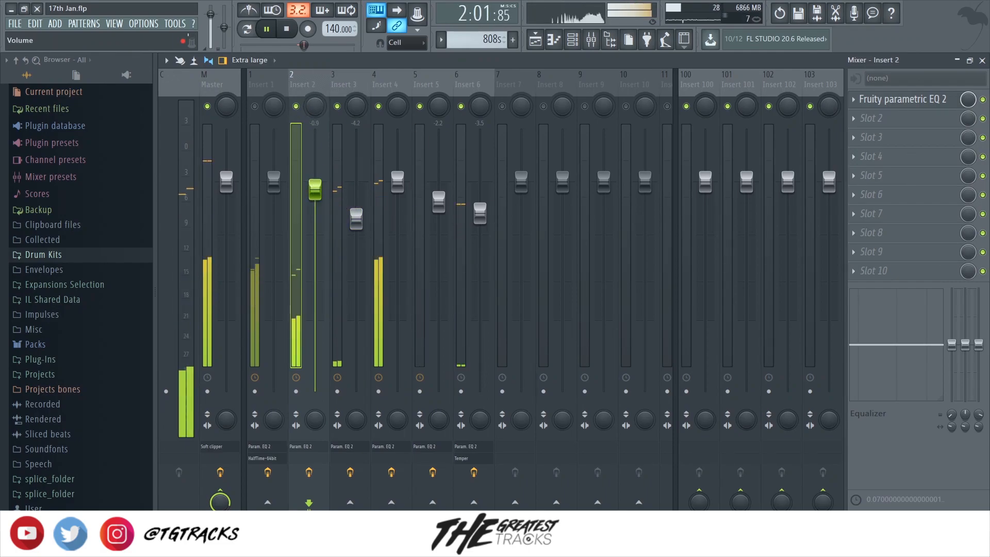
key("F6")
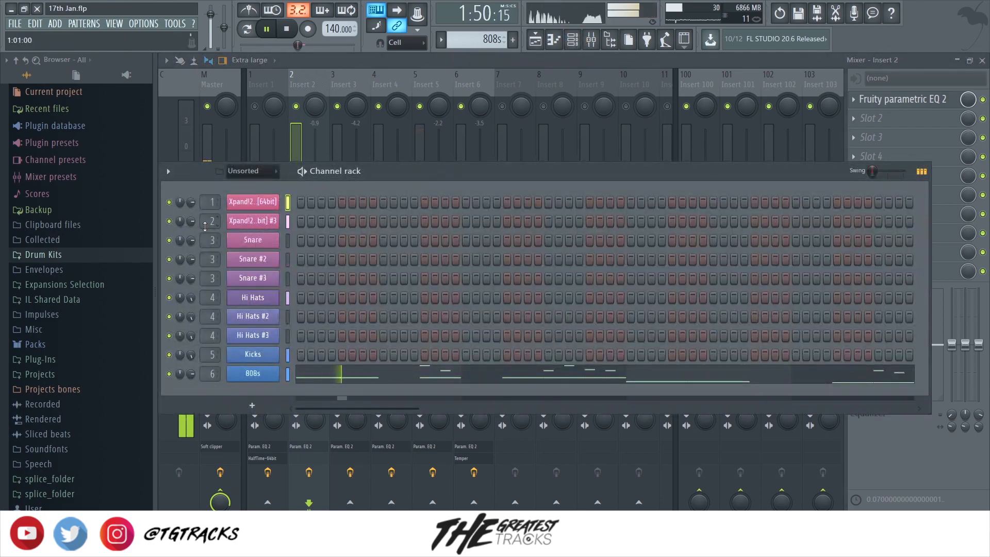
left_click_drag(315, 191, 315, 227)
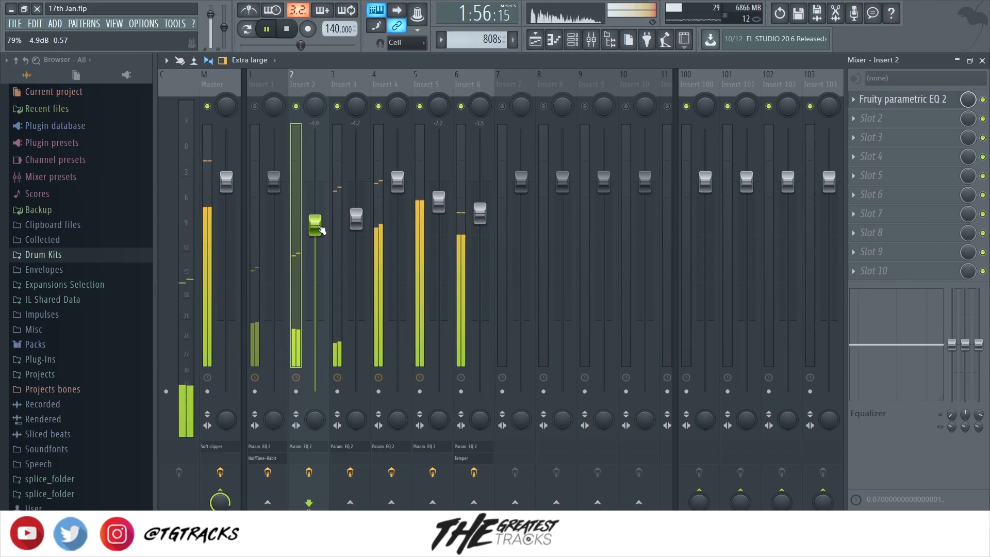
left_click_drag(320, 231, 320, 228)
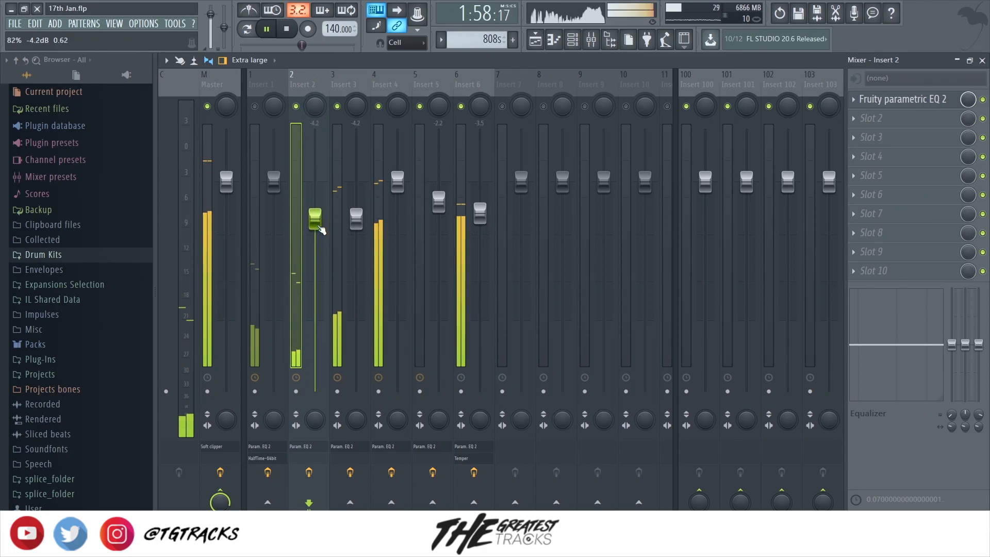
Step: Lower the Insert 1 fader to -1.2 dB and leave only the melody tracks, Inserts 1 and 2, audible
left_click(274, 182)
left_click_drag(273, 182, 274, 193)
right_click(255, 107)
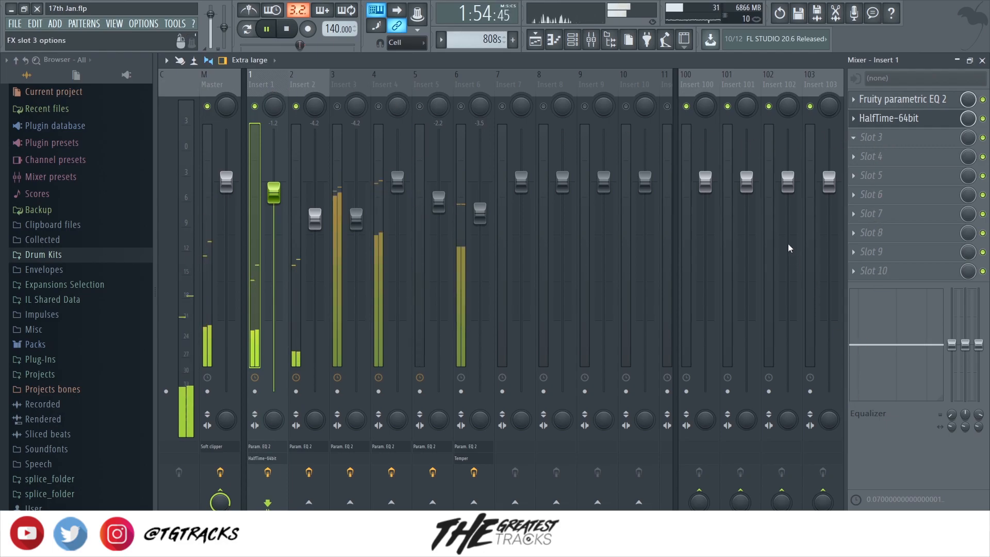
Step: Add Ozone Imager to slot 3 of Insert 1, set its width to 51.9 and enable Stereoize with an amount of 12.2
left_click(803, 170)
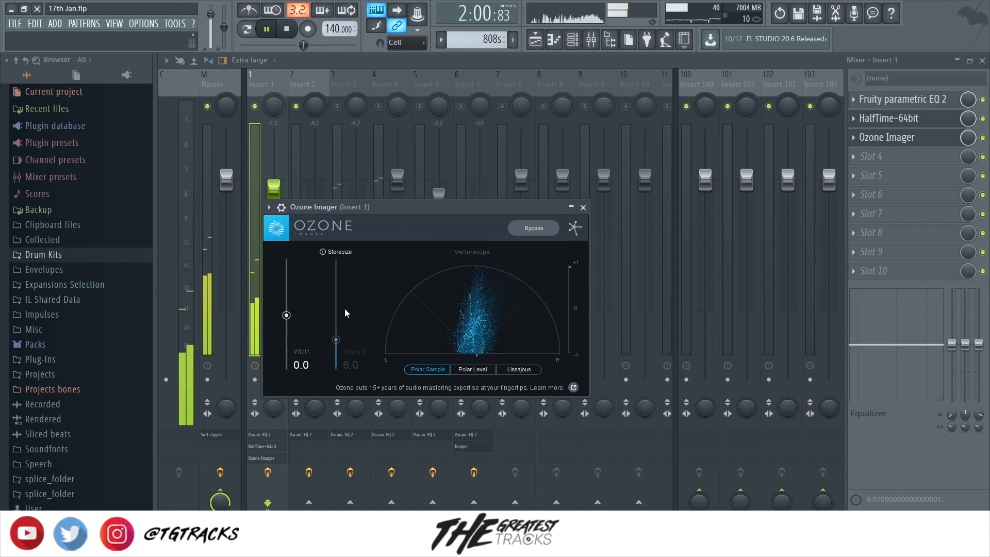
left_click_drag(286, 315, 287, 296)
left_click(322, 252)
left_click_drag(334, 328, 336, 304)
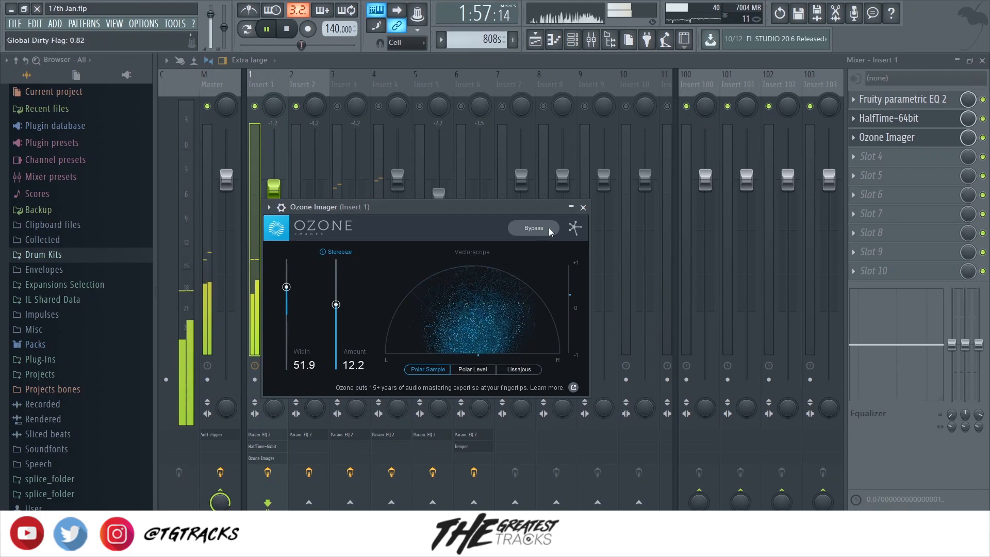
left_click(583, 207)
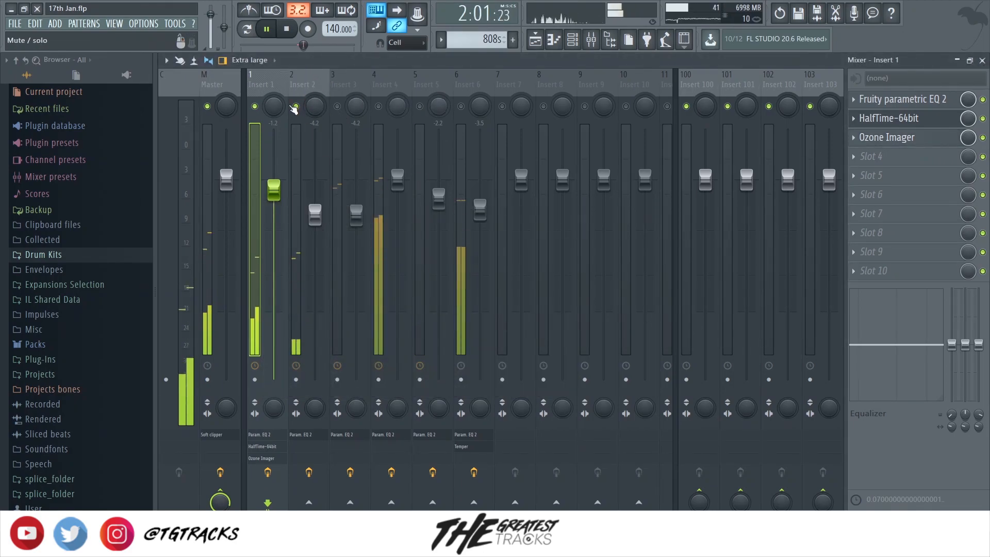
Step: Try Ozone Imager in slot 2 of Insert 2 while listening to playback, and remove the plugin
left_click(304, 88)
key("space")
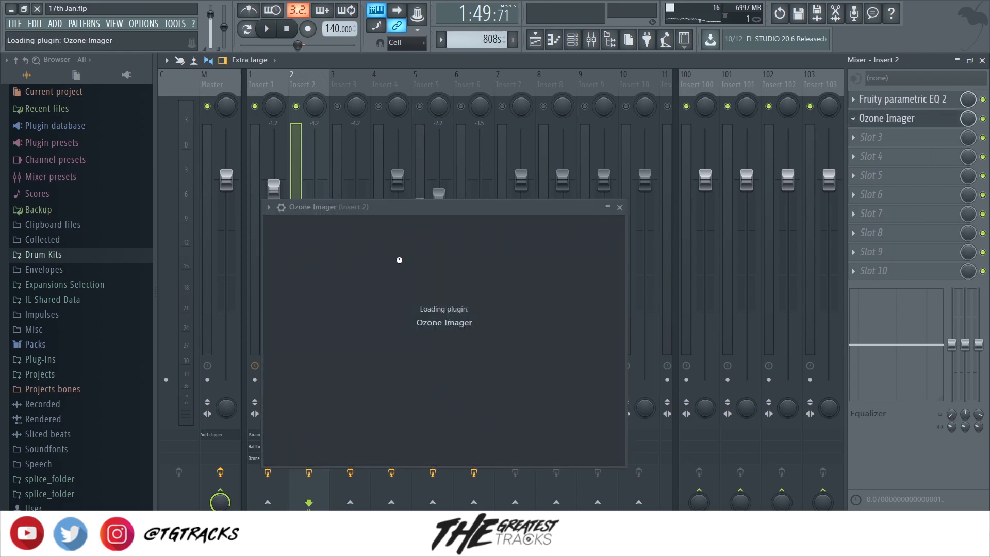
key("space")
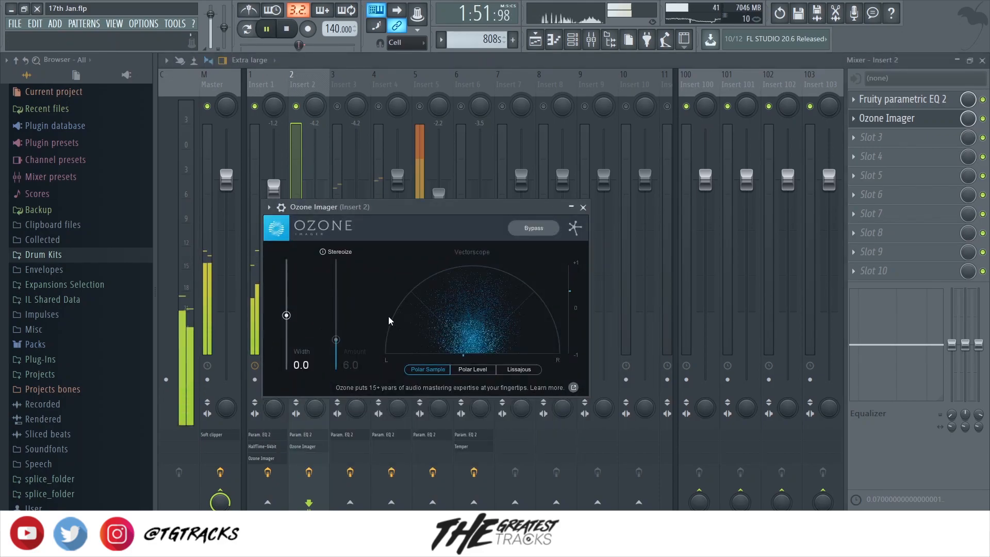
key("space")
key("space")
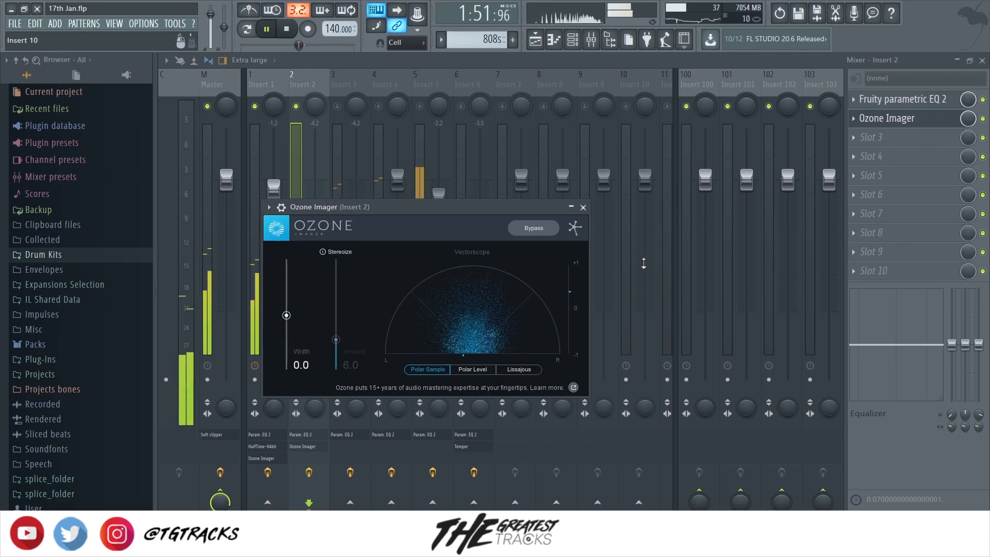
key("space")
left_click(853, 119)
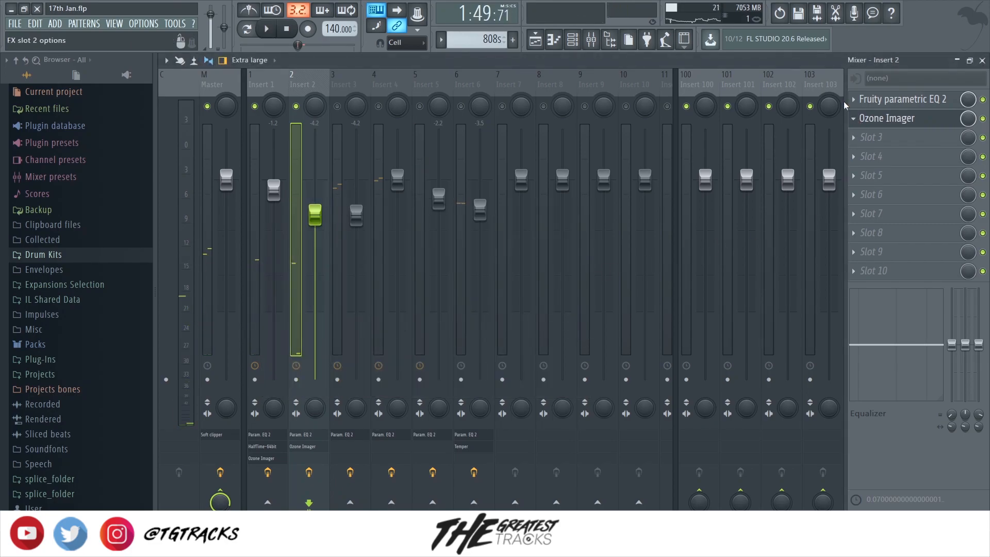
Step: Check the channel rack during a short playback and make all mixer tracks audible again
left_click(573, 39)
key("space")
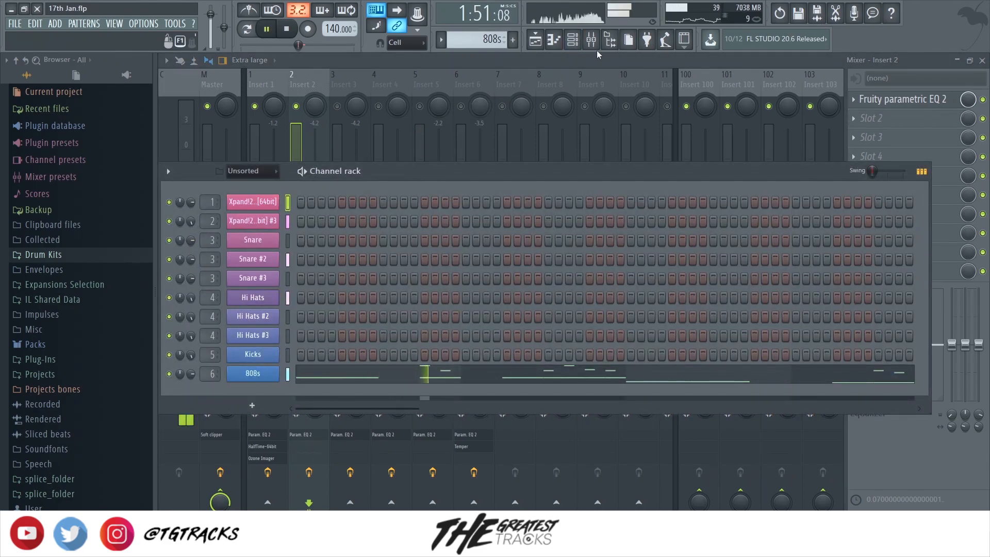
key("space")
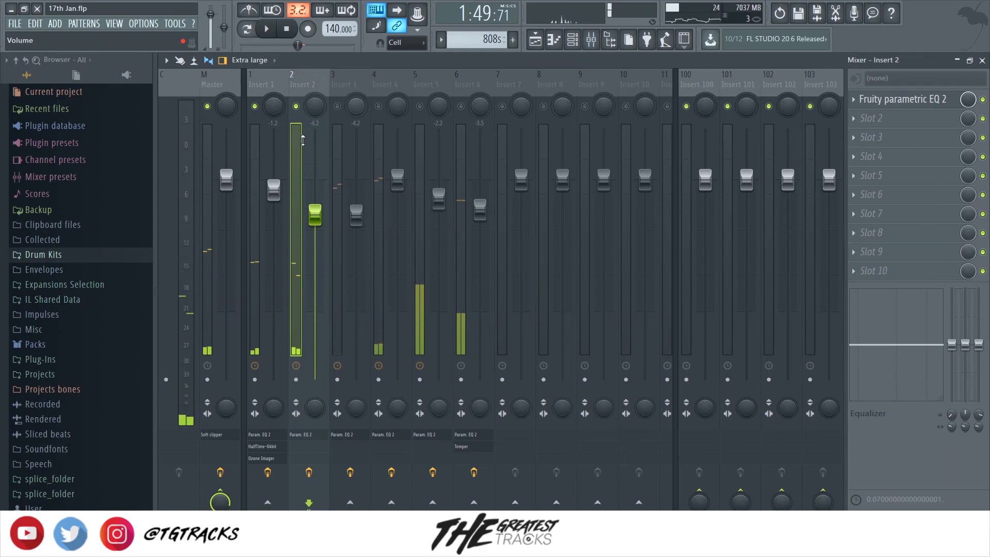
right_click(337, 106)
right_click(337, 106)
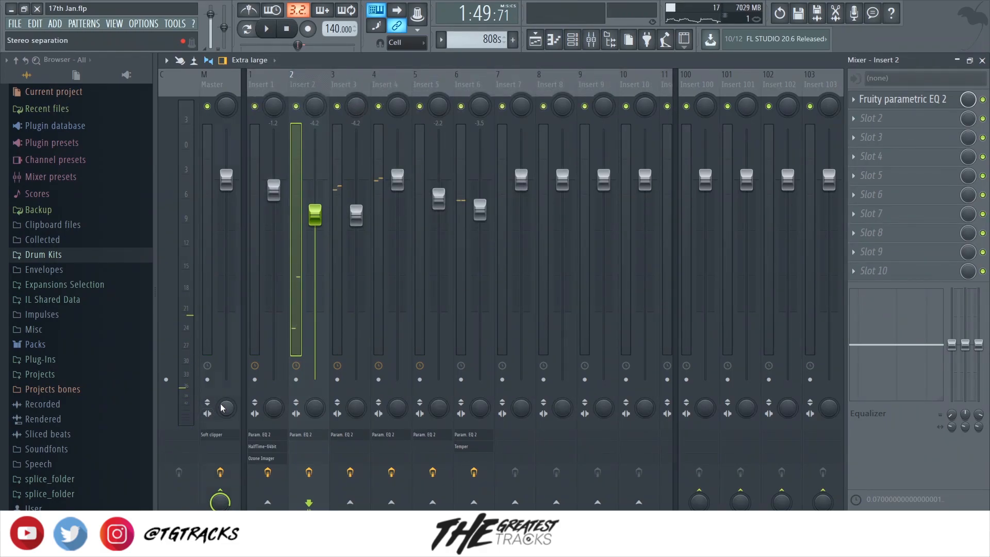
Step: Merge the Master track's stereo separation towards mono and toggle solo on Insert 5
left_click(217, 408)
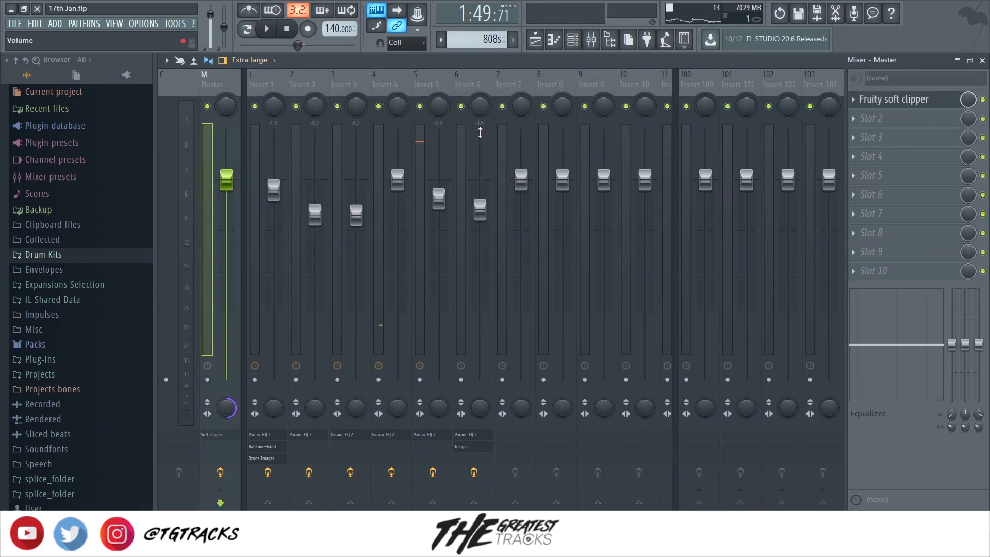
right_click(420, 107)
right_click(419, 107)
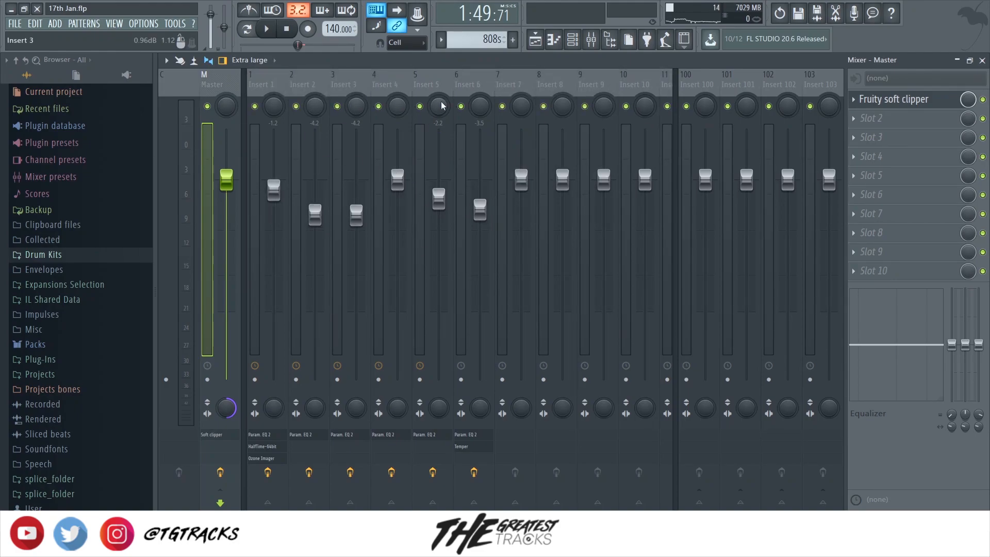
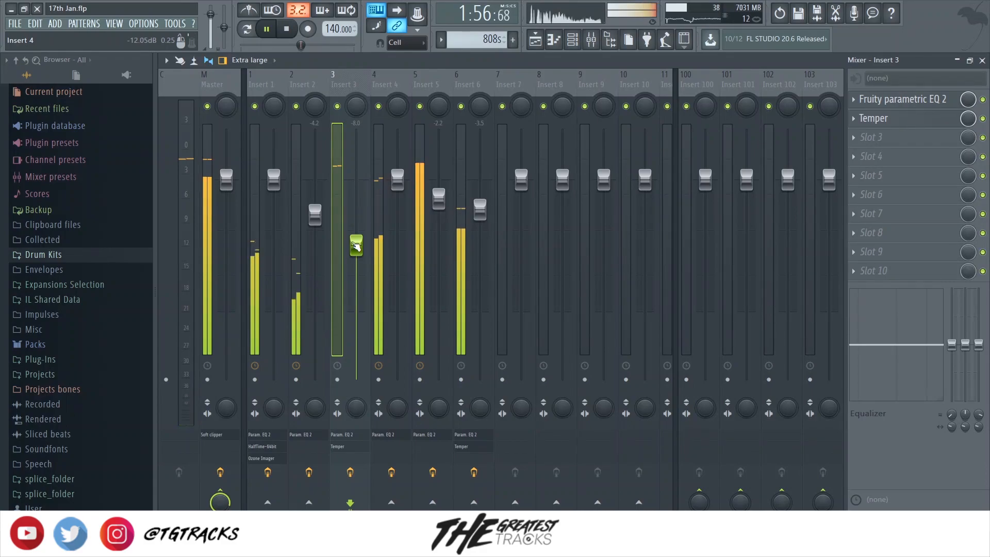
Step: On Insert 4, load Temper in slot 2 and set its drive to 3.5 and its curve to 0.3
left_click(405, 208)
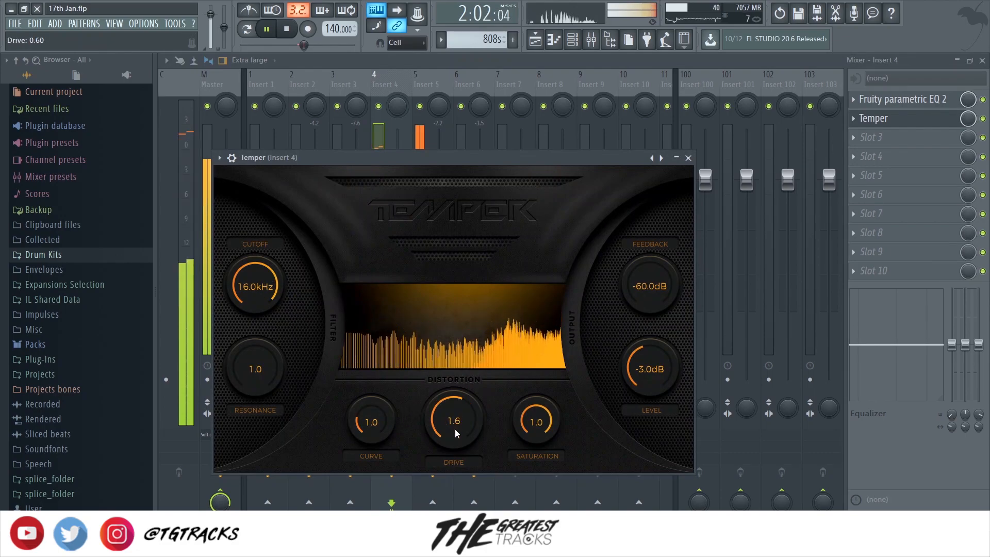
left_click_drag(455, 429, 448, 407)
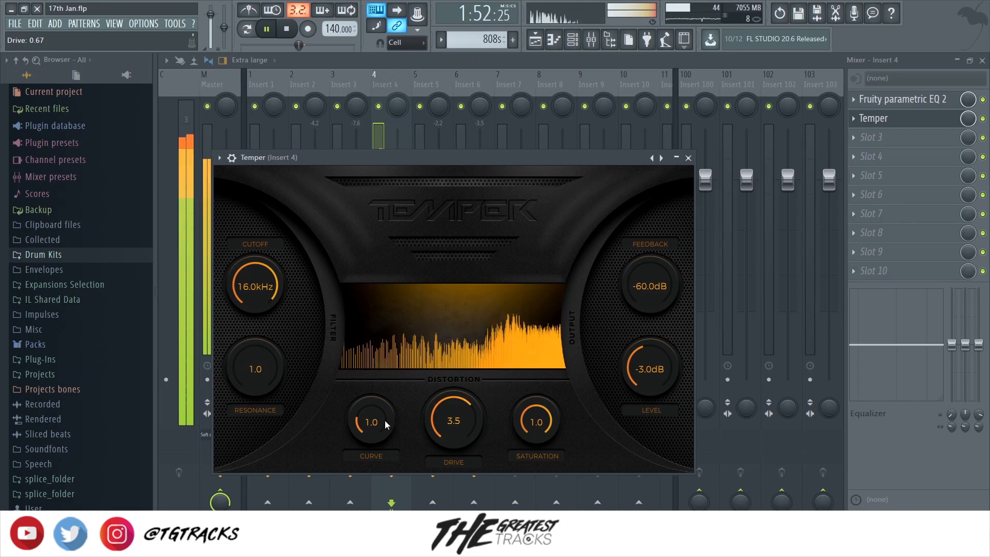
left_click_drag(384, 420, 384, 443)
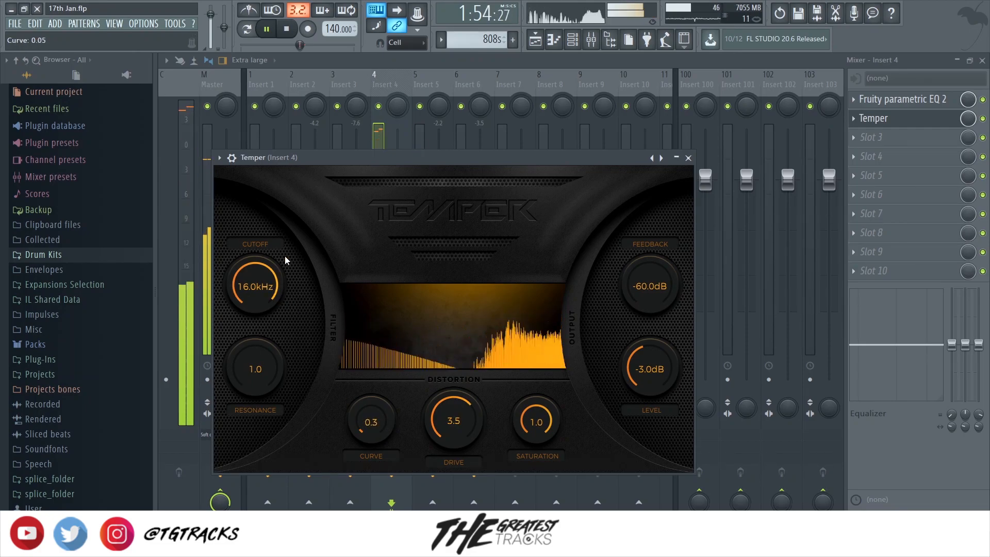
Step: Lower the Insert 4 fader to -6.5 dB and inspect the track's Parametric EQ 2 curve
left_click(395, 86)
left_click_drag(395, 178, 400, 238)
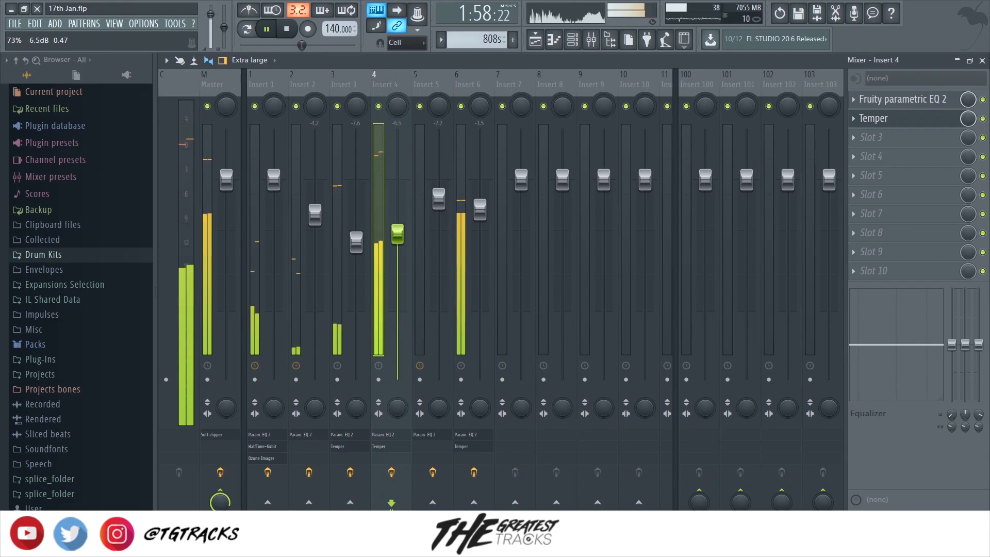
left_click(911, 101)
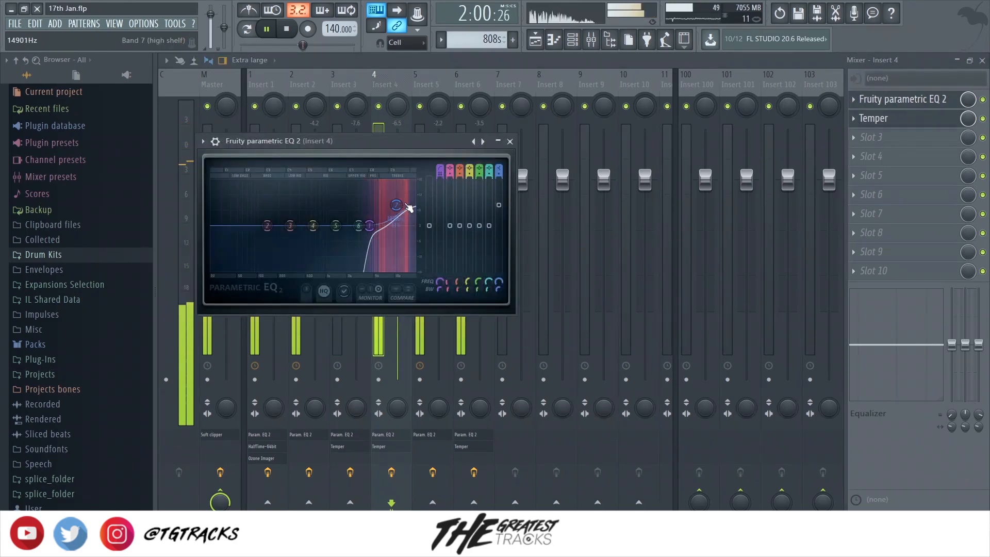
key("Escape")
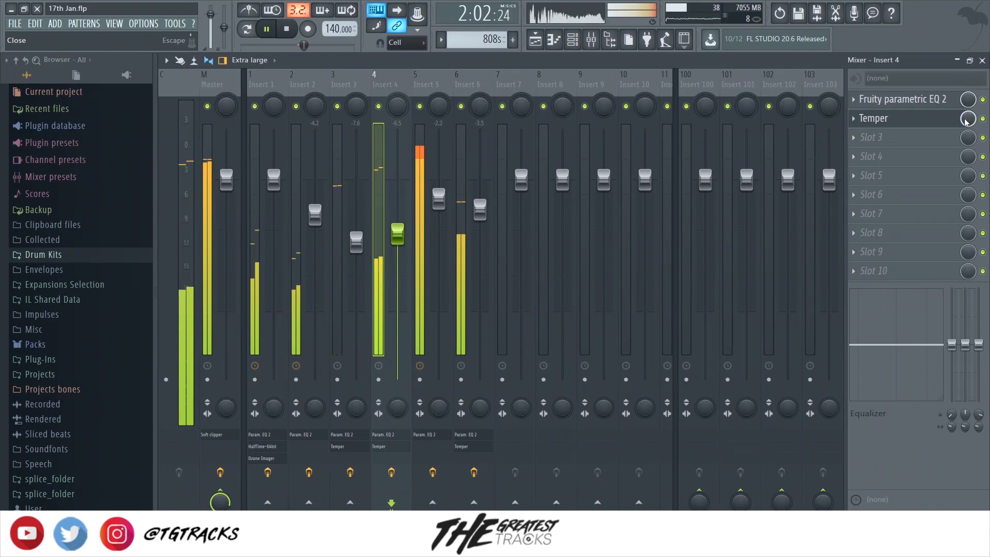
Step: Raise the Insert 4 fader to -0.6 dB, and reduce Temper's mix level while comparing the sound with the plugin bypassed
left_click_drag(397, 234, 396, 185)
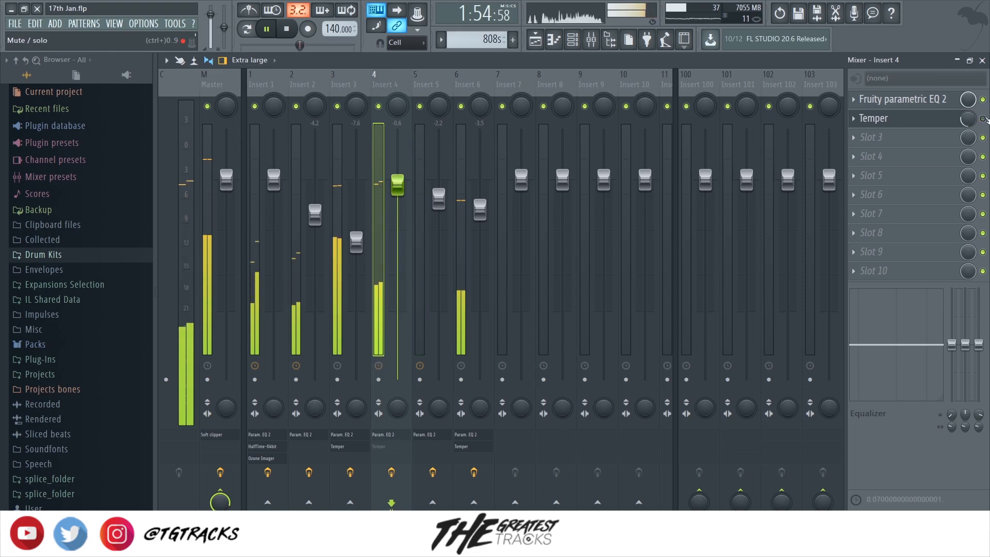
left_click_drag(967, 118, 967, 129)
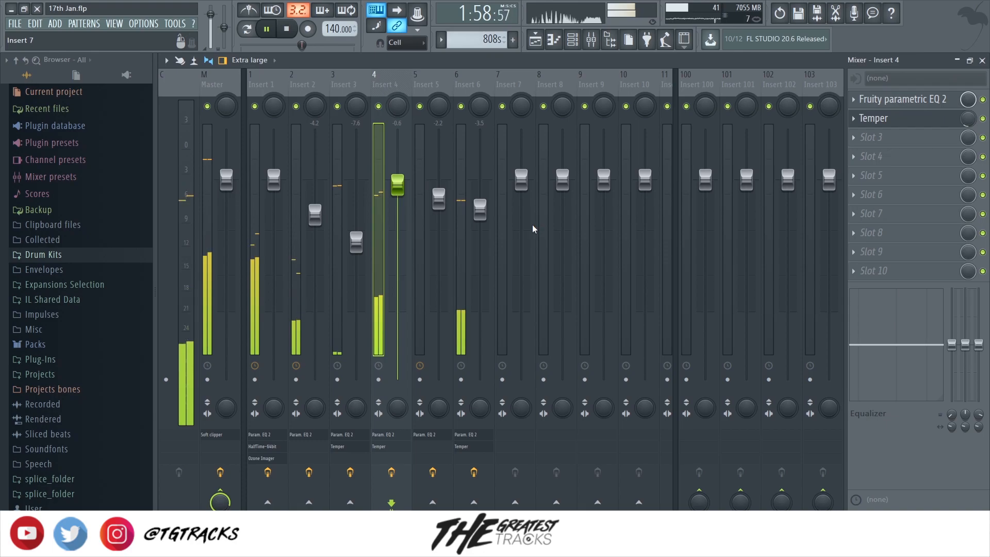
left_click(982, 119)
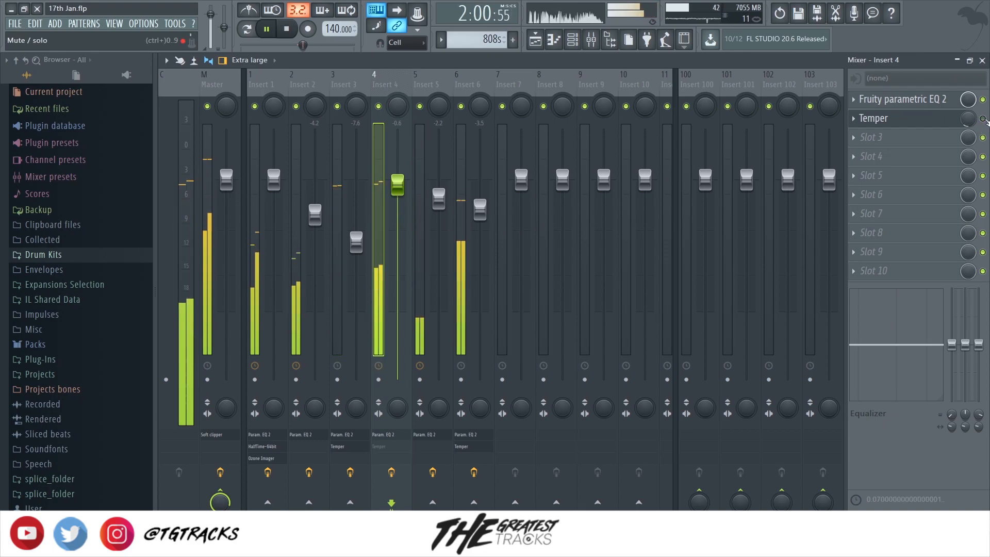
Step: Enable Temper on Insert 4 and set its cutoff to 20.0 kHz, its curve to 0.5 and its drive to 0.7
left_click(983, 118)
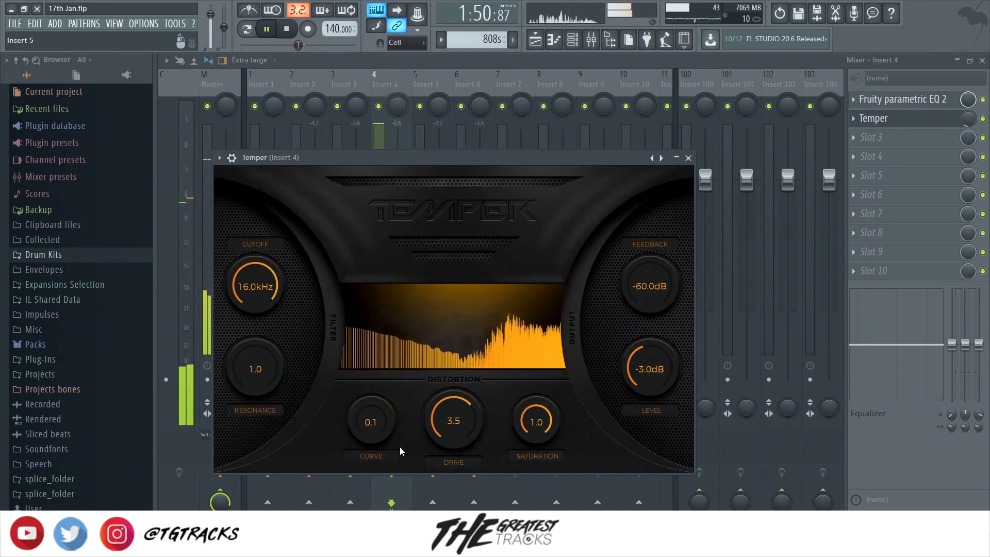
double_click(274, 289)
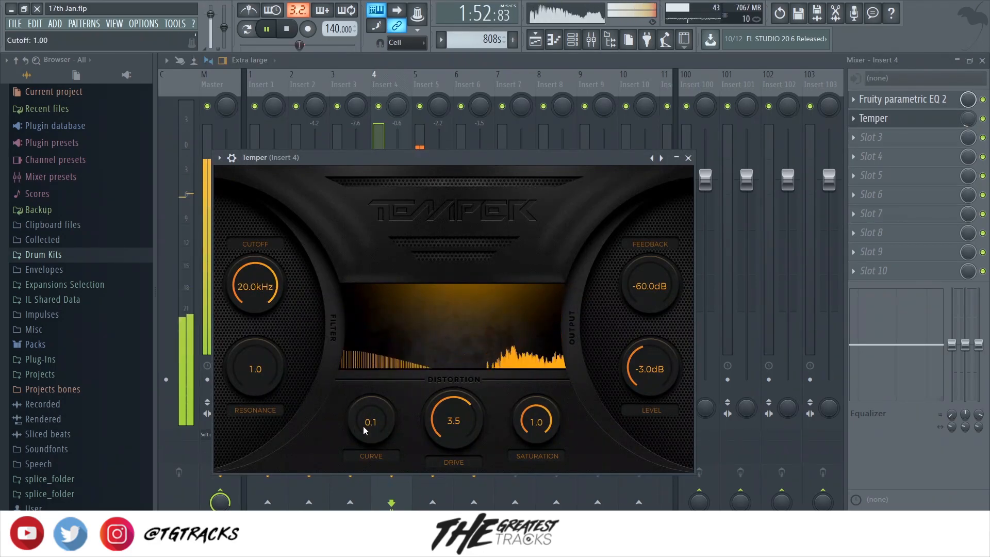
left_click_drag(367, 420, 397, 428)
left_click_drag(454, 413, 450, 444)
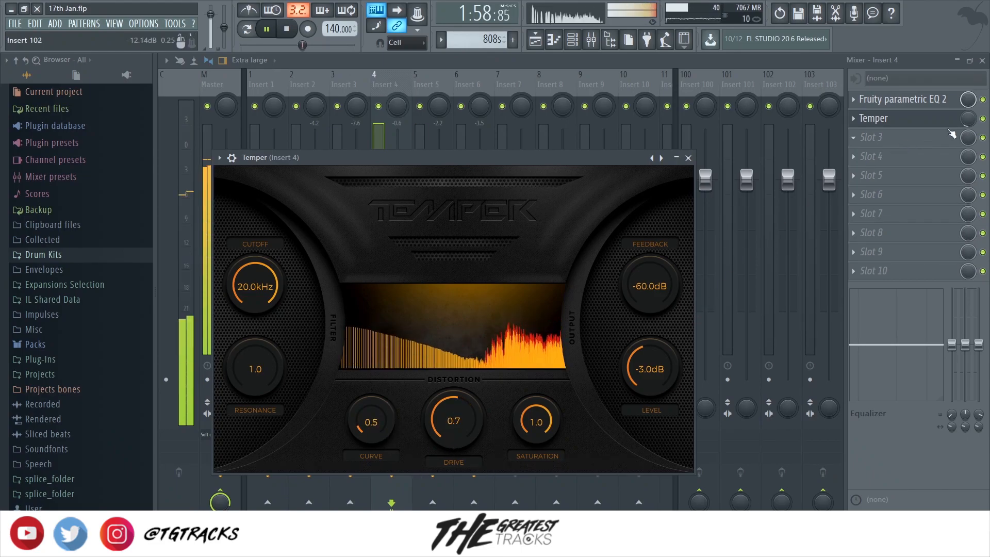
Step: Bypass Temper on Insert 4 for comparison and remove it from slot 2
left_click(855, 121)
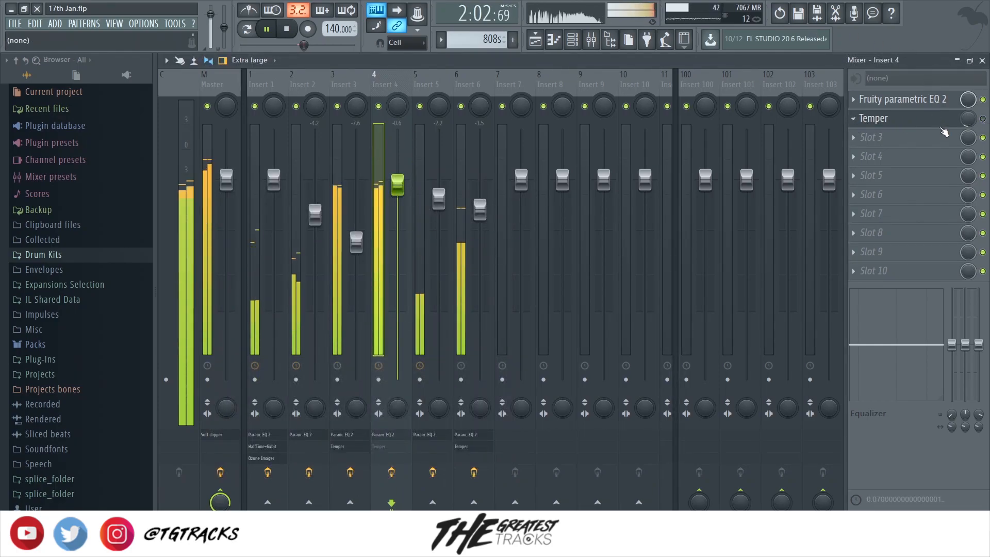
left_click(877, 118)
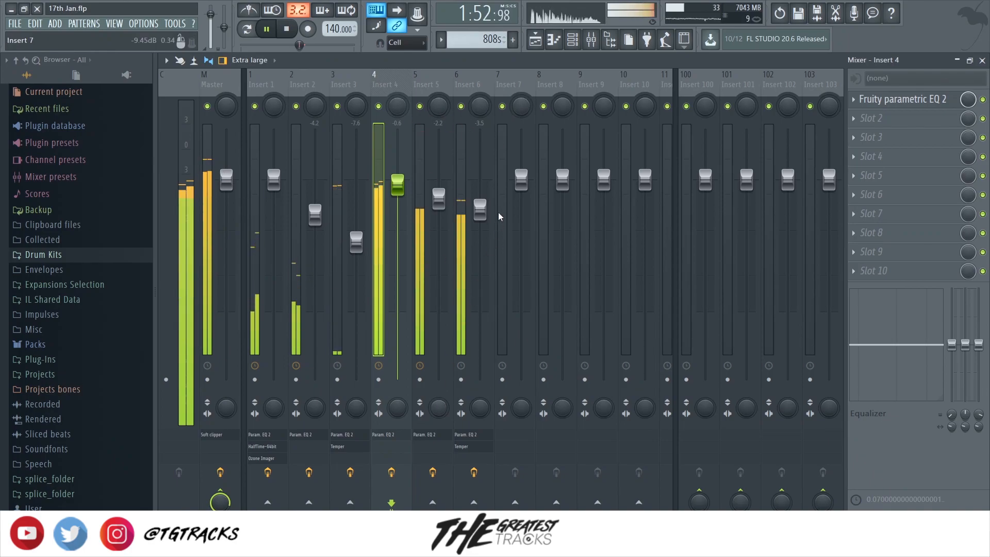
Step: Solo Insert 6 and play the 808s back while trying its stereo separation
left_click(477, 73)
right_click(461, 106)
key("space")
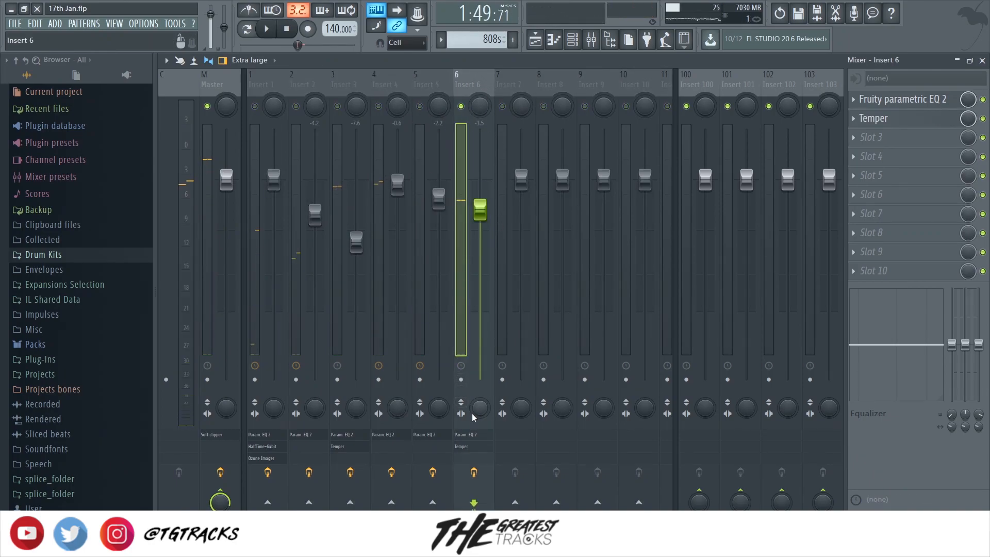
key("space")
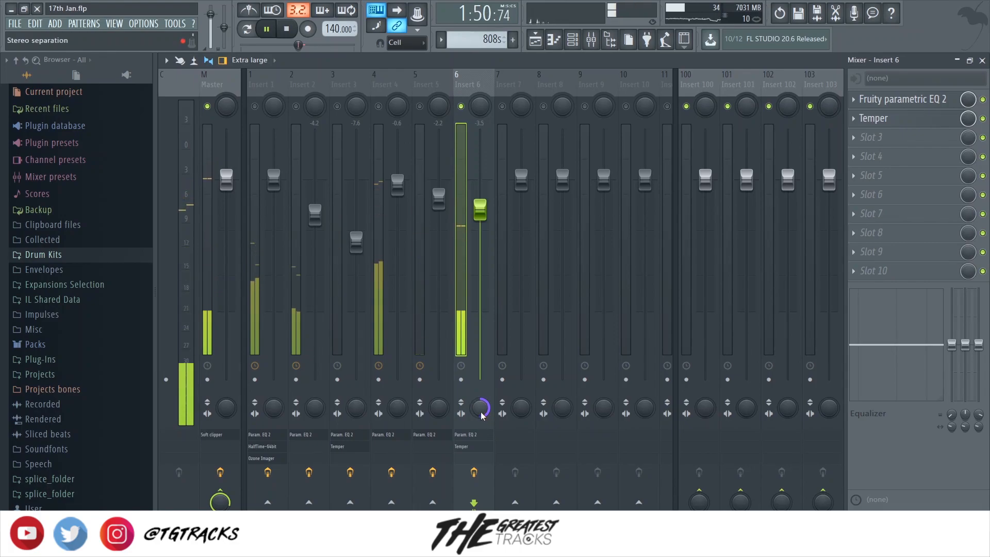
key("space")
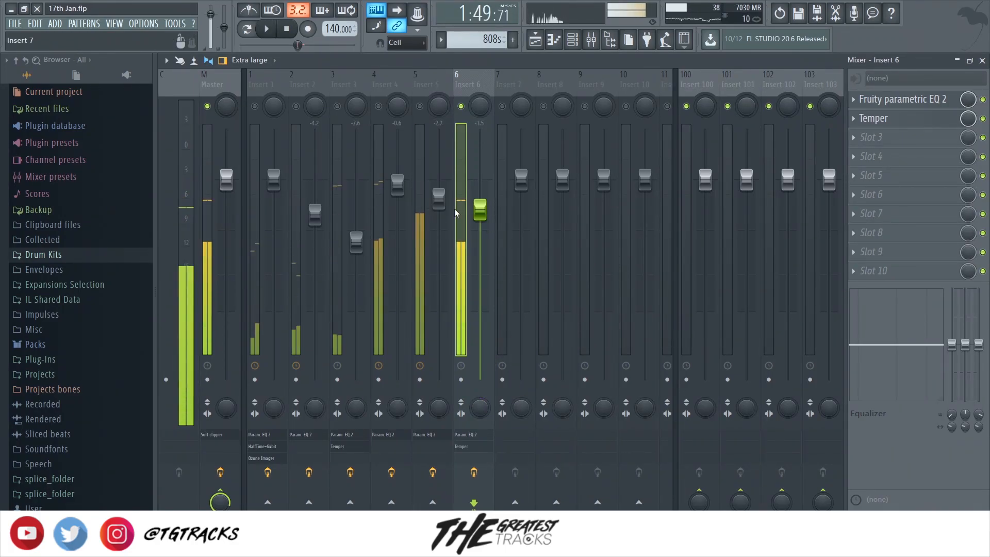
key("space")
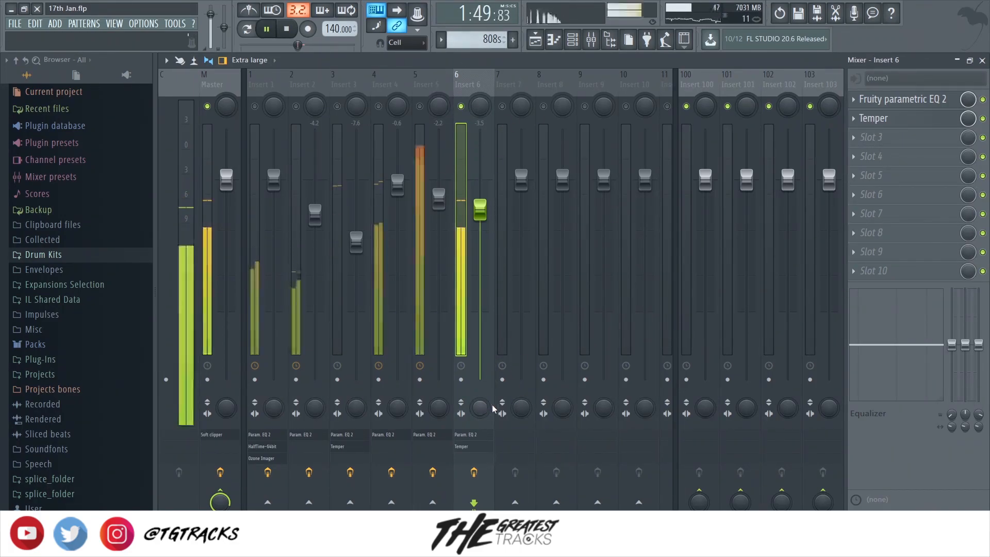
Step: Try Insert 6's stereo separation in both directions during playback, and return it to its original setting
left_click_drag(492, 412, 495, 330)
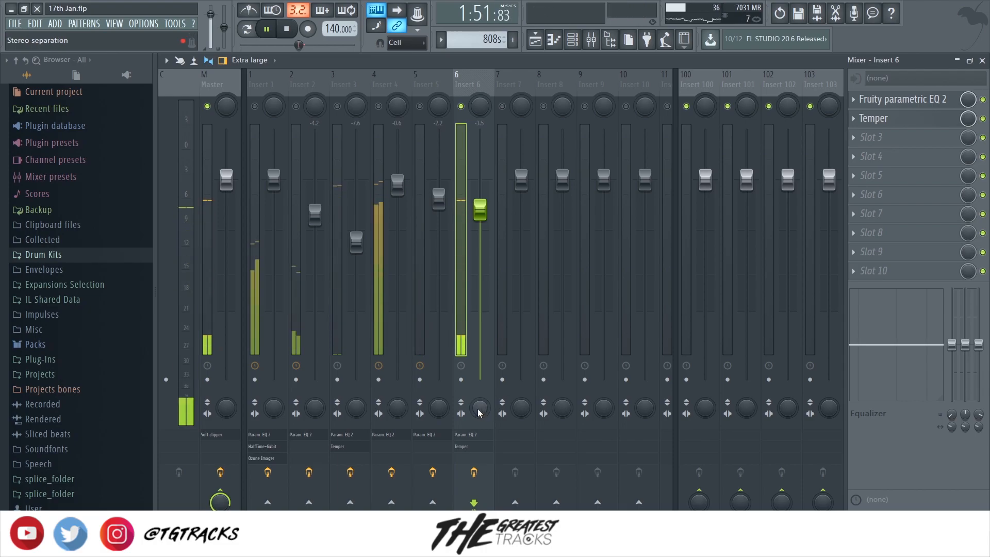
left_click_drag(484, 280, 484, 361)
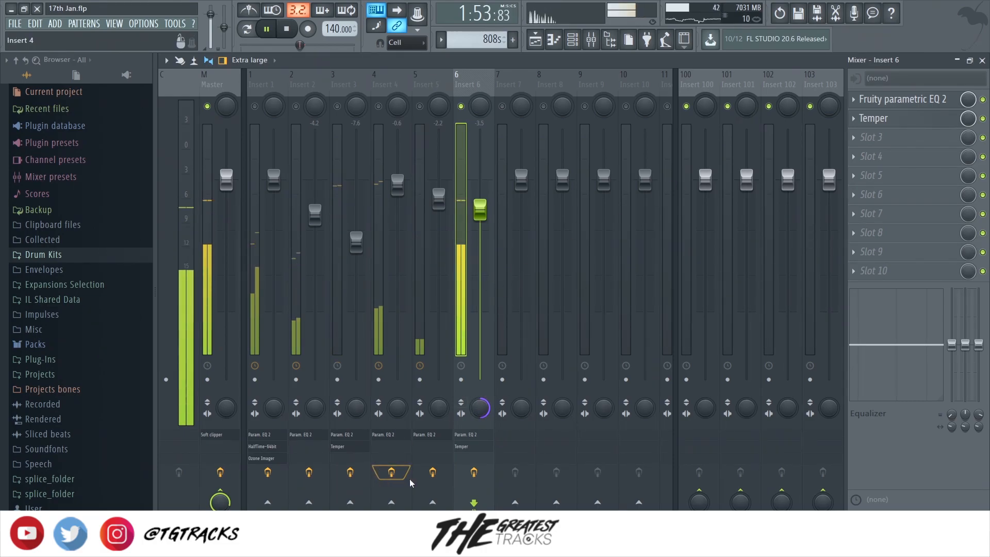
key("space")
key("space")
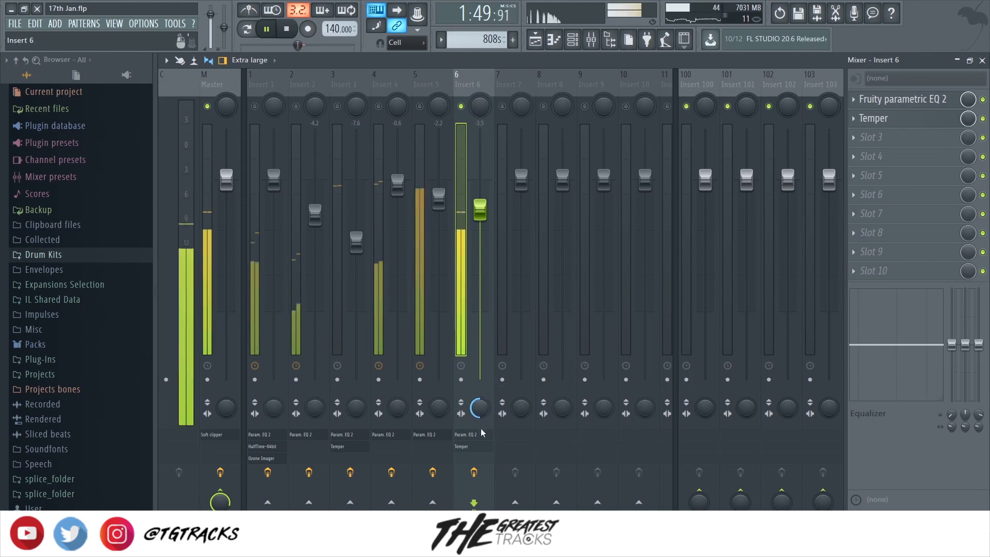
key("space")
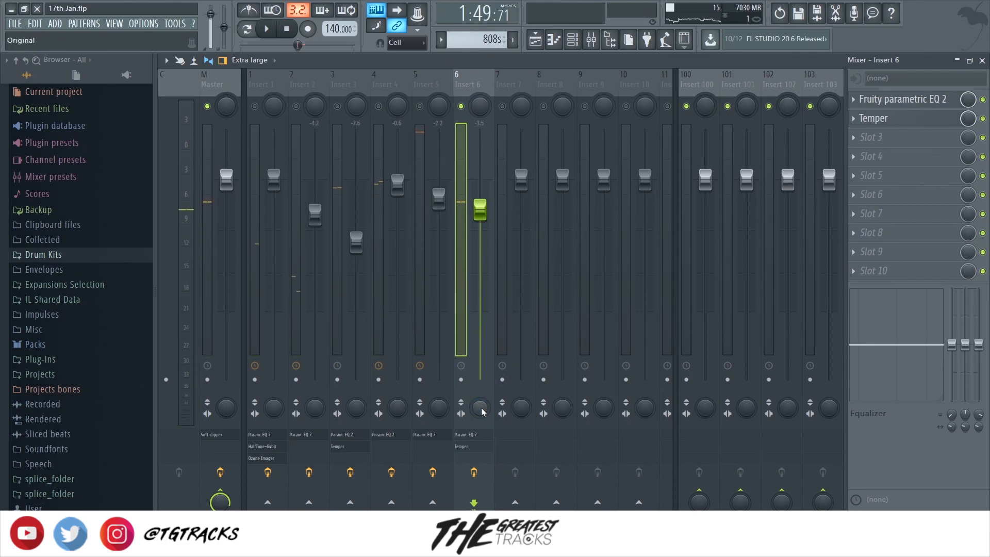
key("ctrl+z")
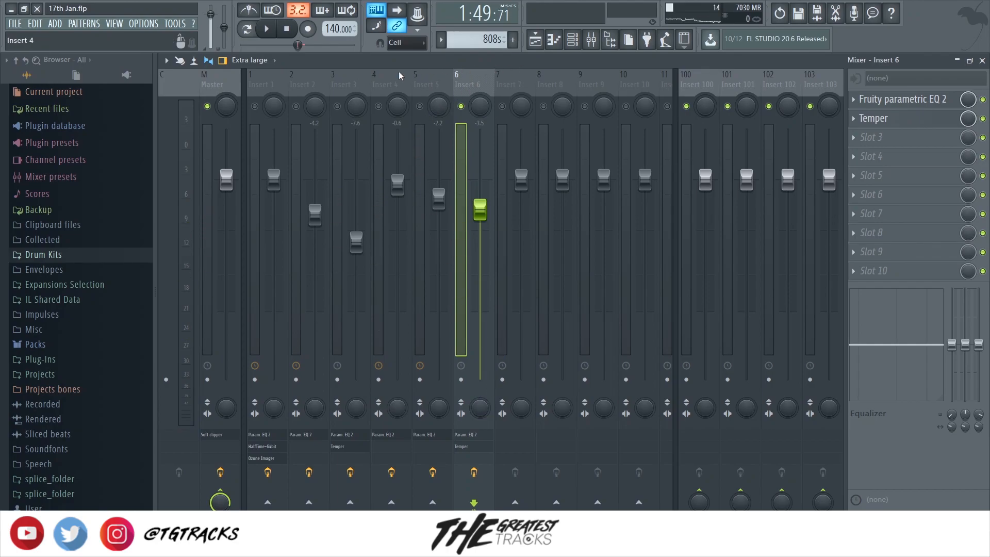
Step: Take Insert 6 out of solo so all mixer tracks play, keeping it selected
left_click(265, 85)
left_click(491, 75)
right_click(419, 107)
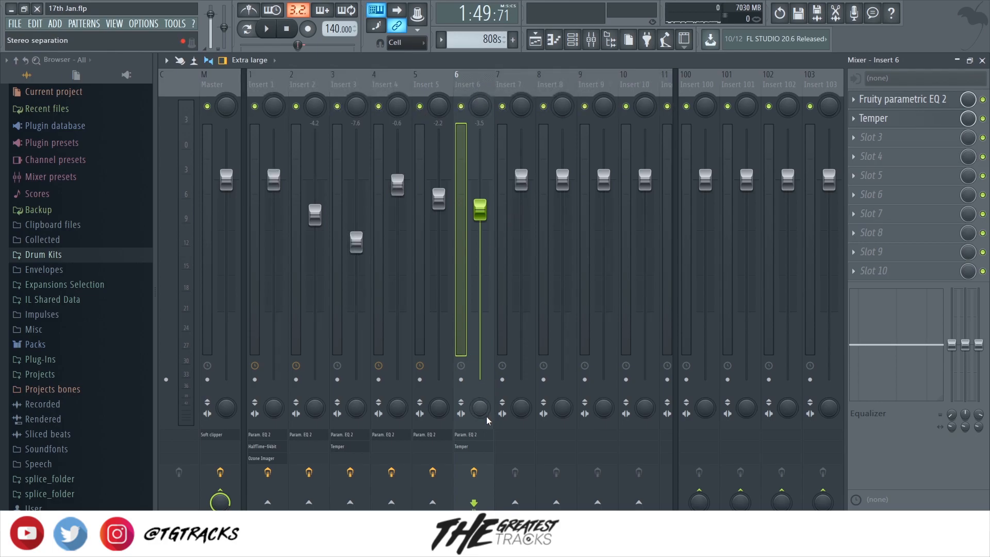
Step: Play the Snare pattern, and open the Hi Hats pattern in the Piano roll with its note panning displayed
key("space")
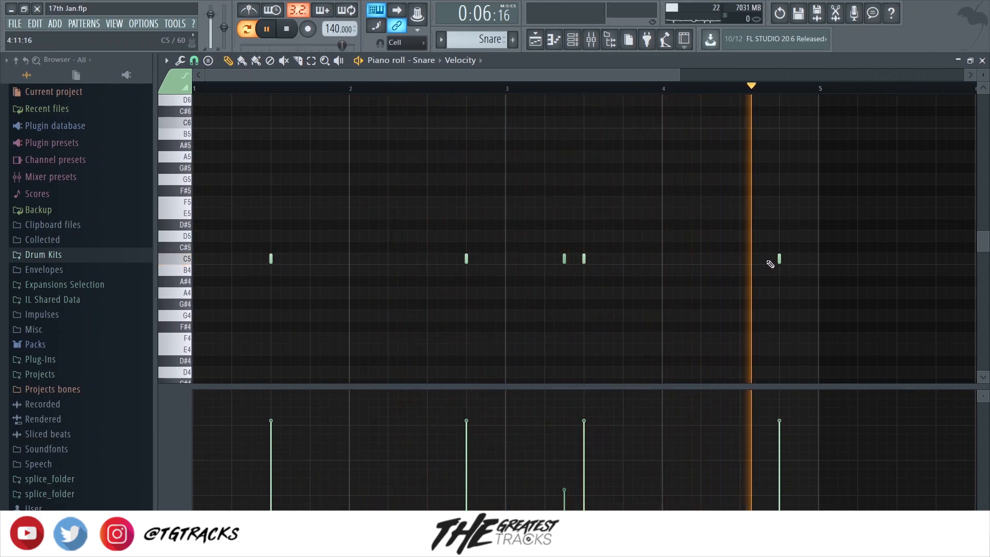
key("F5")
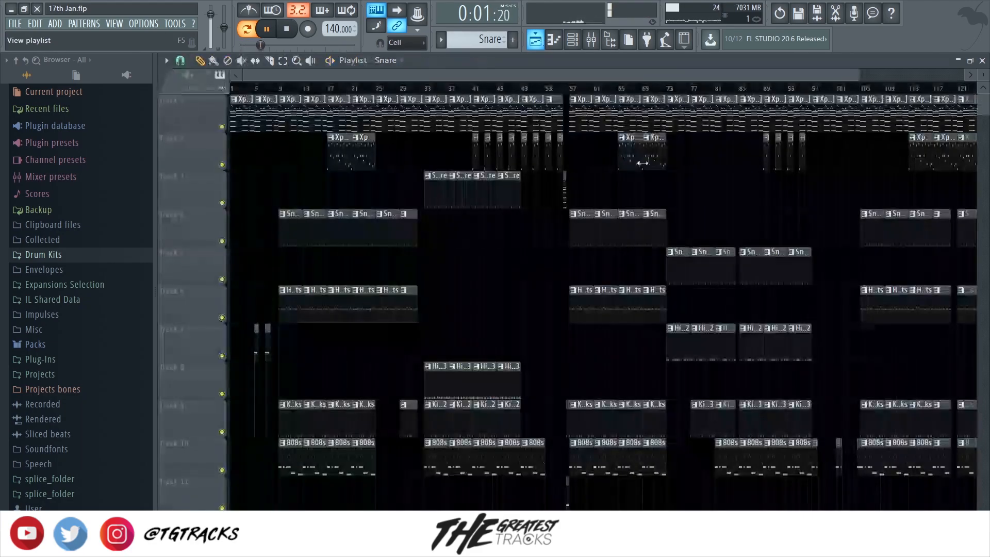
left_click(572, 42)
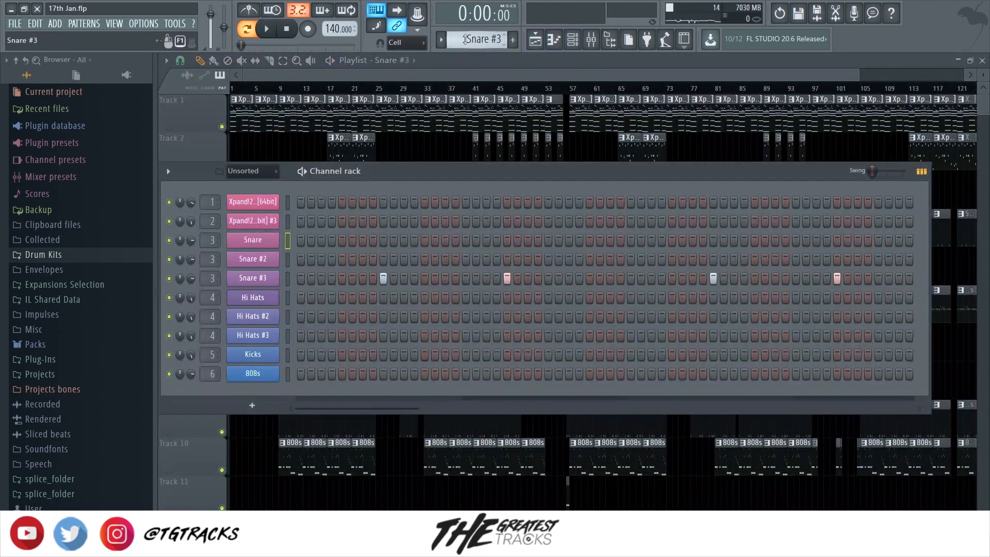
scroll(465, 39, "down", 1)
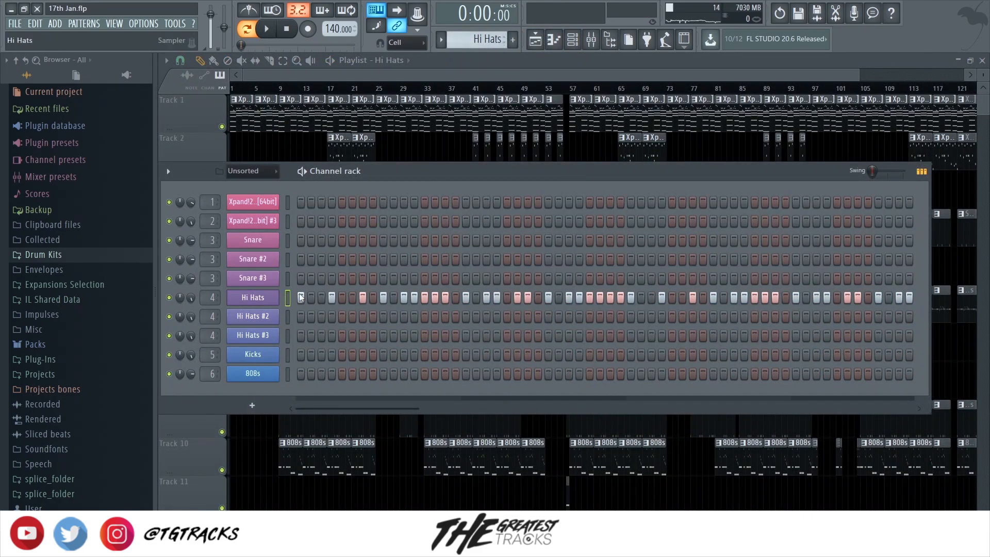
key("F7")
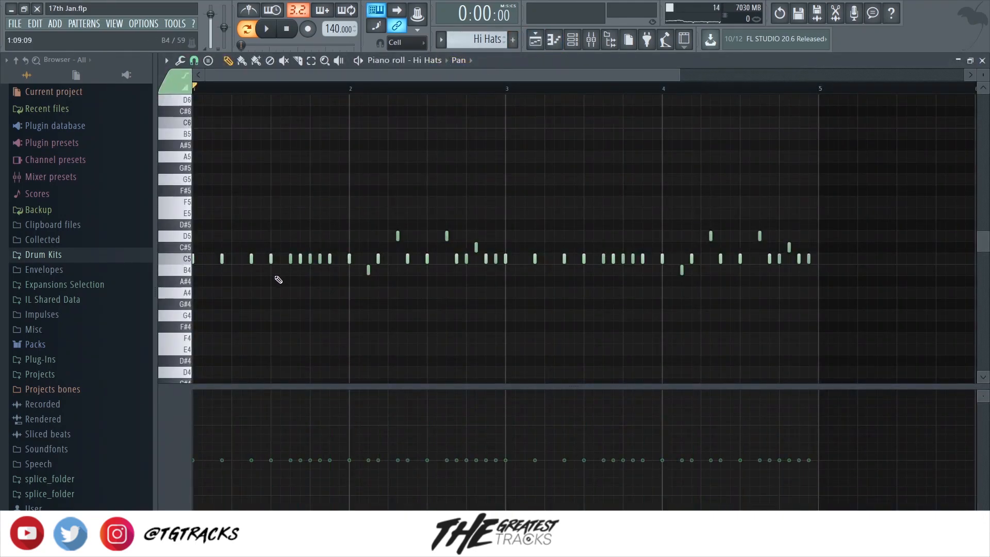
Step: Pan two closely spaced C5 hi-hat notes late in bar 1, the first to the left and the second to the right
scroll(283, 283, "up", 3)
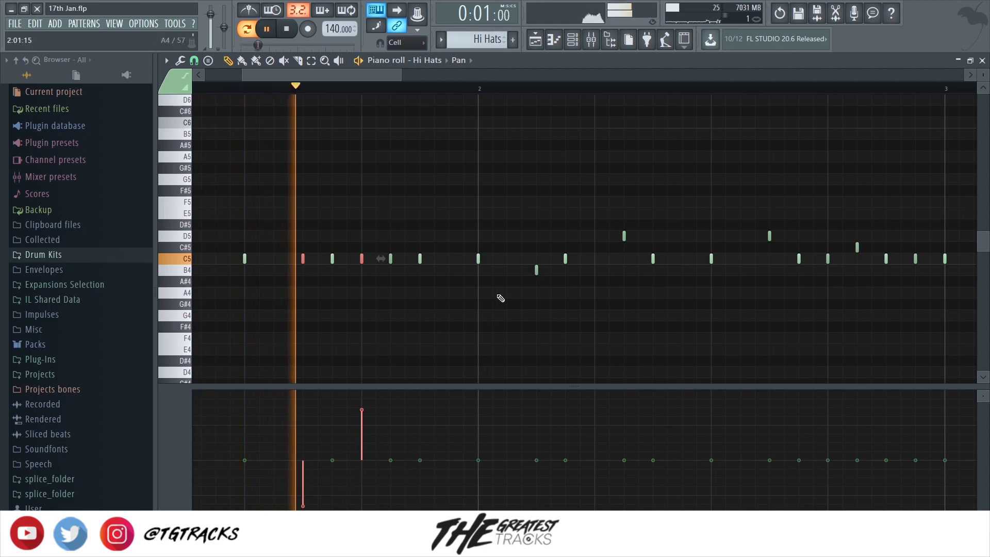
key("space")
key("ctrl+d")
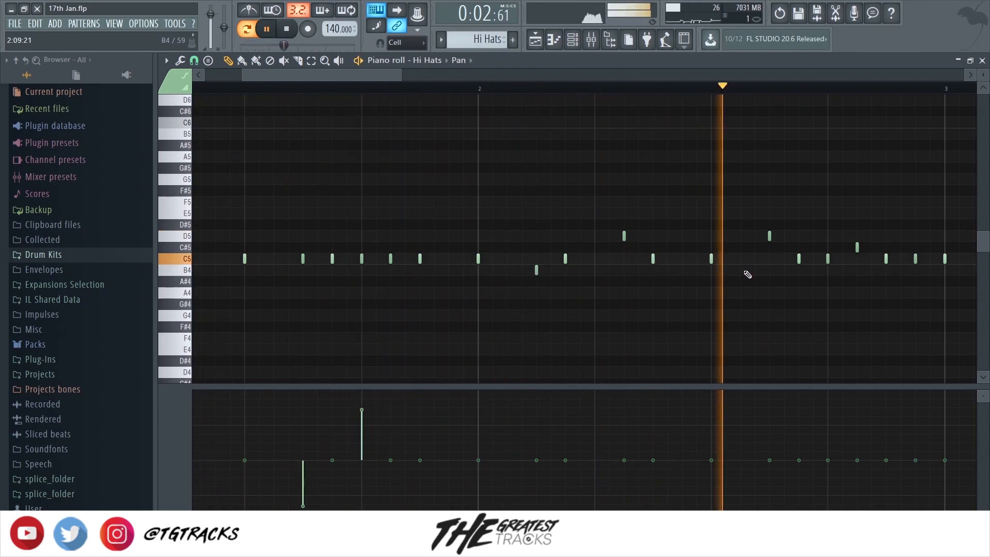
Step: In bar 2, pan the first D5 hi-hat note right, the second D5 note left and the C#5 note right
left_click_drag(614, 234, 781, 235)
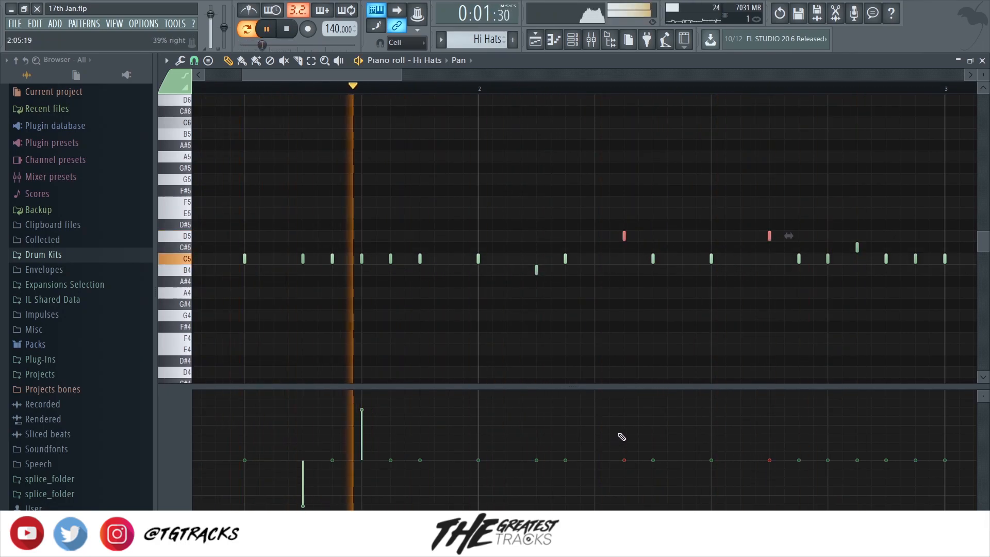
mouse_move(623, 423)
left_mouse_down()
mouse_move(674, 460)
mouse_move(769, 499)
left_mouse_up()
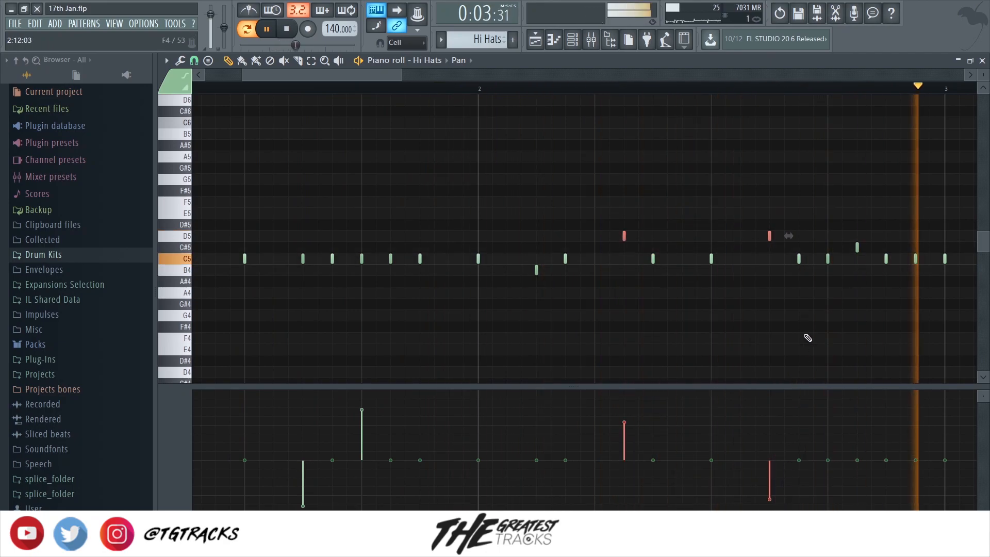
left_click(863, 262)
left_click(857, 417)
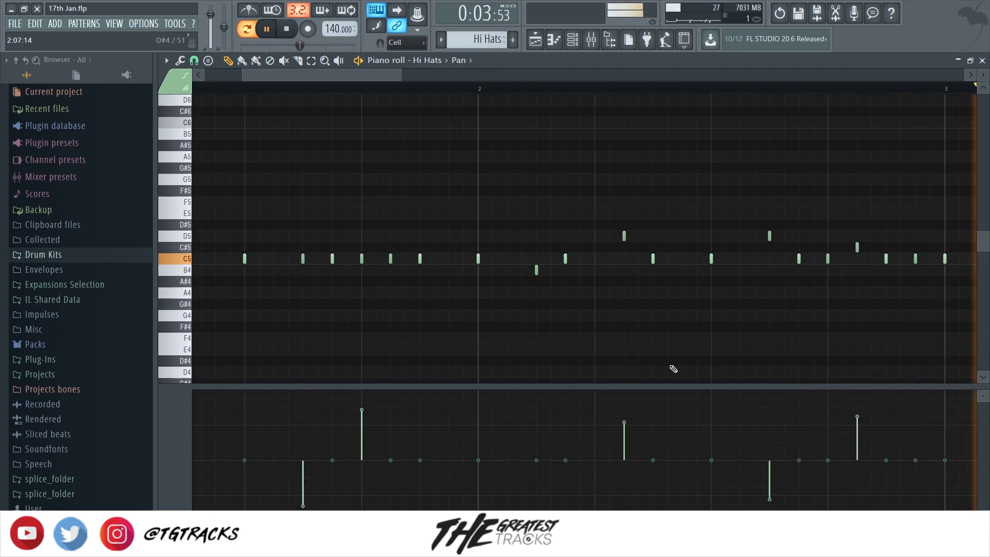
Step: Pan the last C5 hi-hat note before bar 3 to the left
scroll(673, 369, "down", 2)
scroll(728, 258, "down", 5)
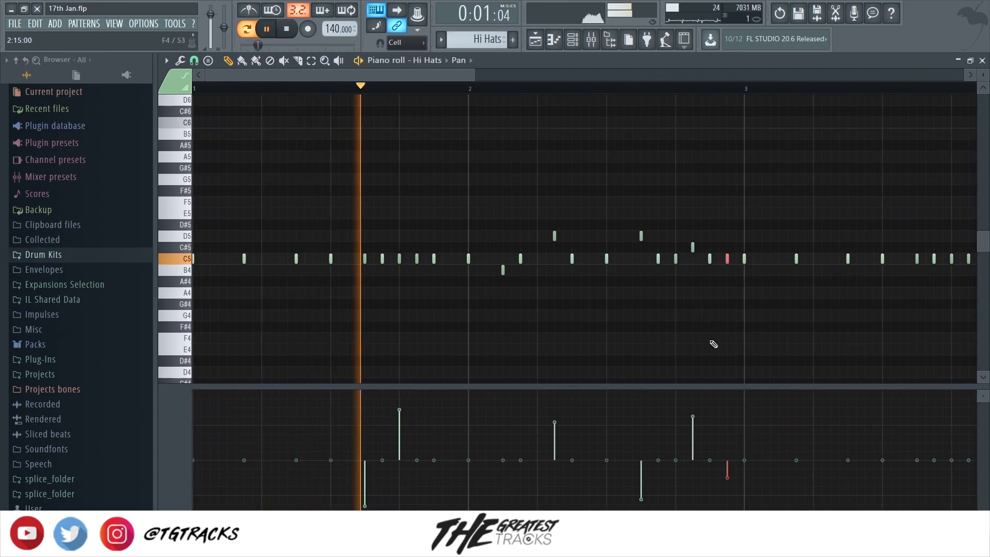
scroll(706, 330, "down", 2)
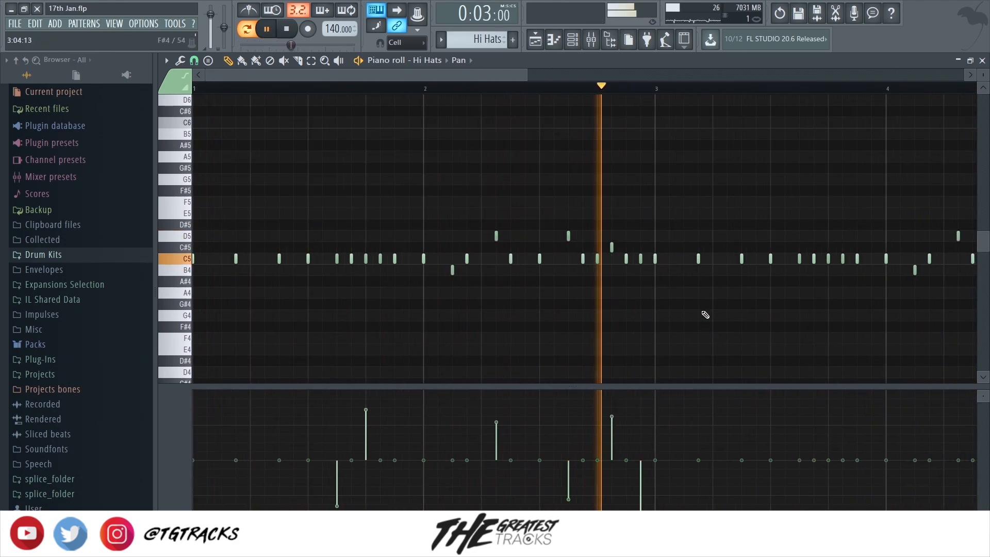
Step: Replace the Hi Hats notes in bars 3 and 4 with a copy of the panned notes from bars 1 and 2
key("space")
scroll(656, 270, "down", 1)
left_click_drag(809, 209, 470, 301)
key("Delete")
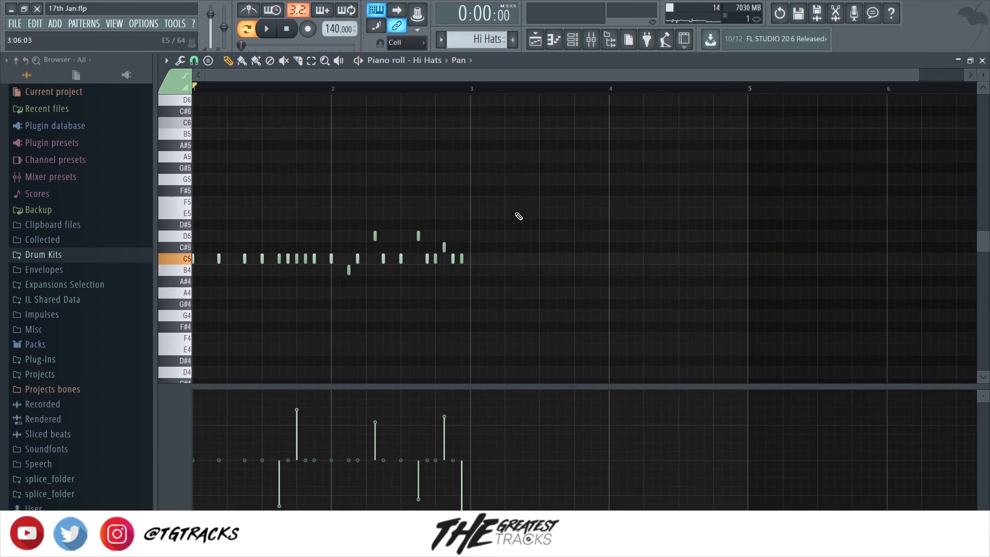
left_click_drag(261, 262, 539, 265)
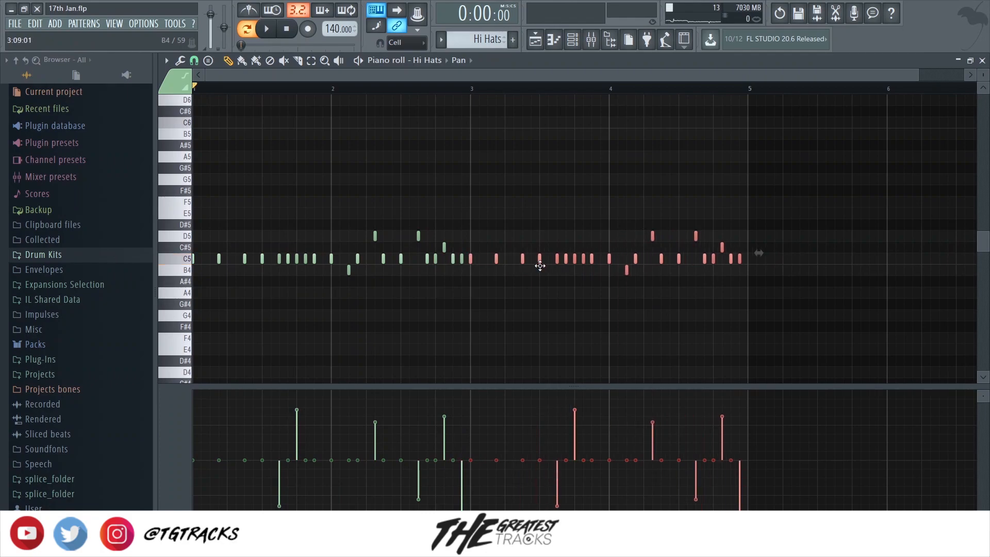
left_click(541, 201)
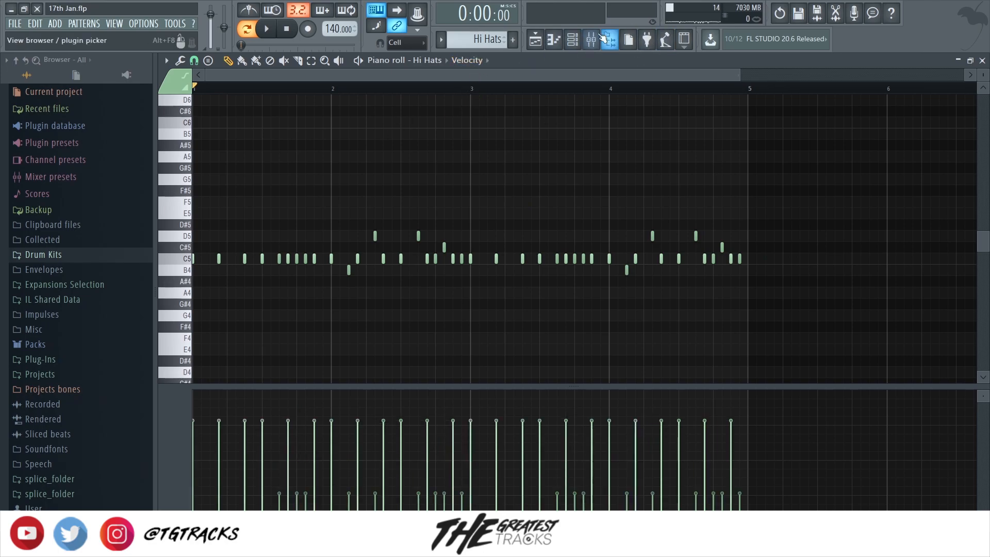
Step: Play the Hi Hats pattern to check the panning, and return to the Playlist
key("space")
left_click(536, 39)
key("F7")
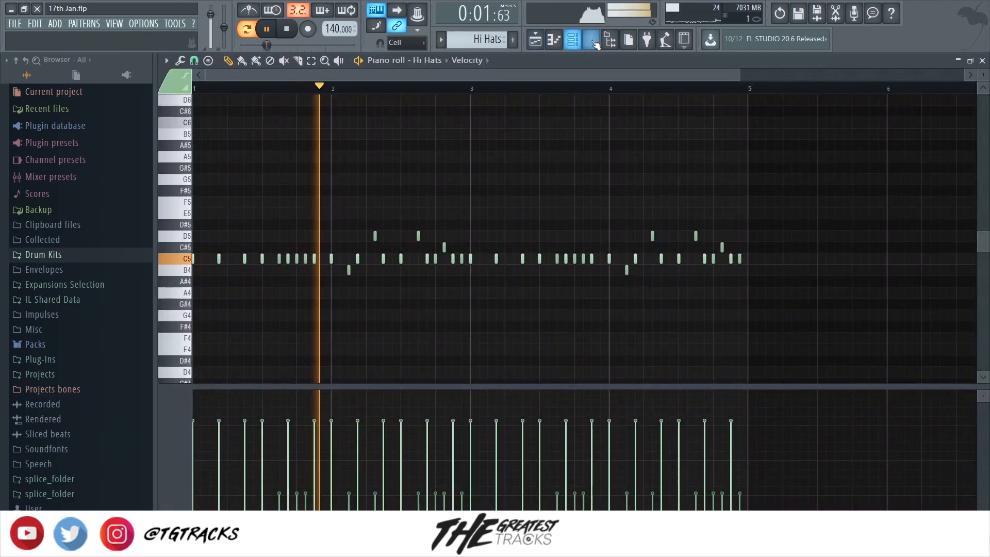
key("F9")
key("F5")
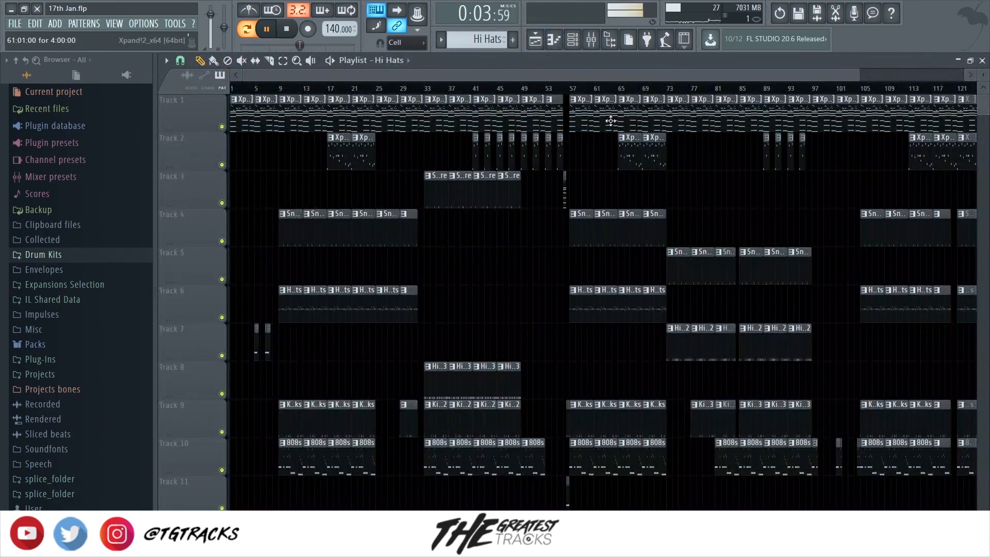
Step: Play the song from bar 65 to hear the panned hi-hats in the full arrangement
key("space")
scroll(606, 91, "up", 5)
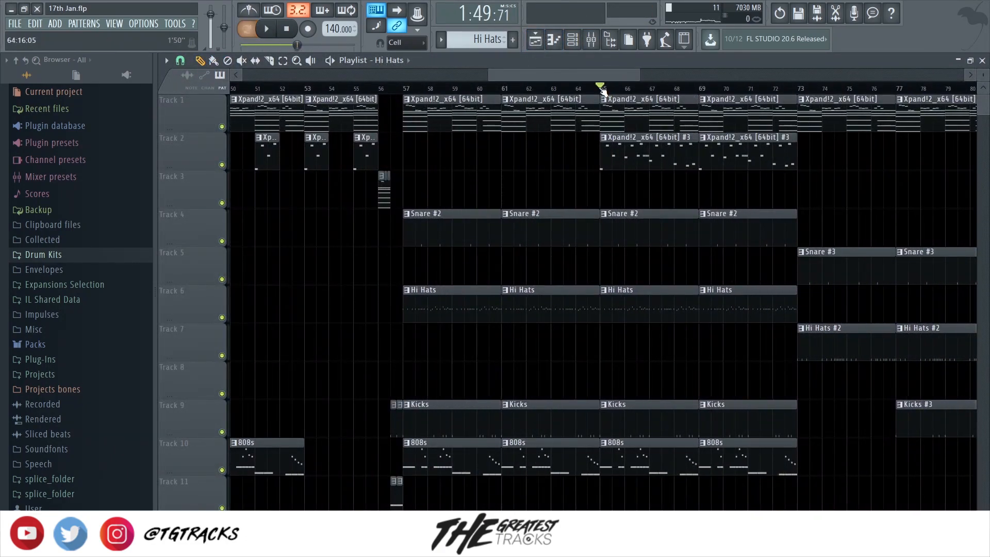
key("space")
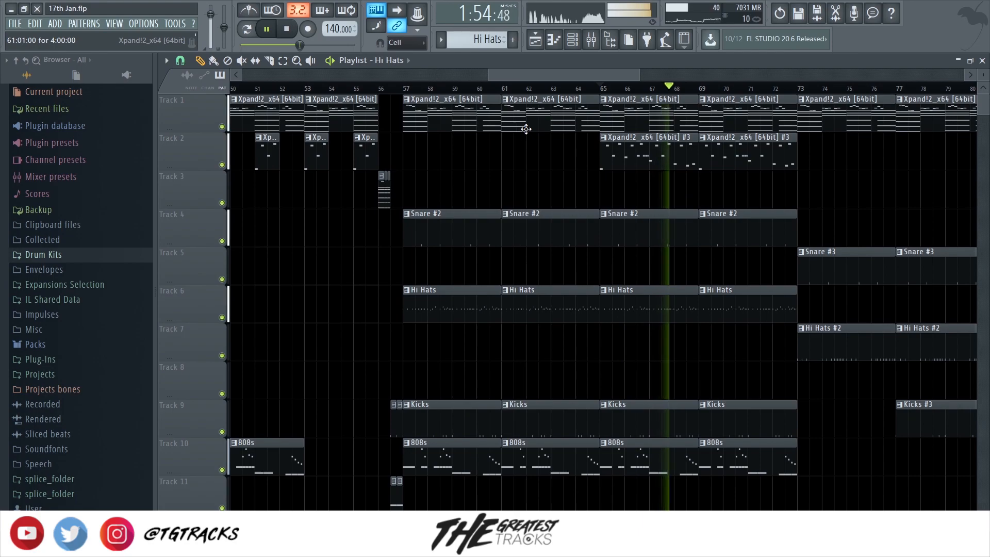
scroll(530, 129, "down", 3)
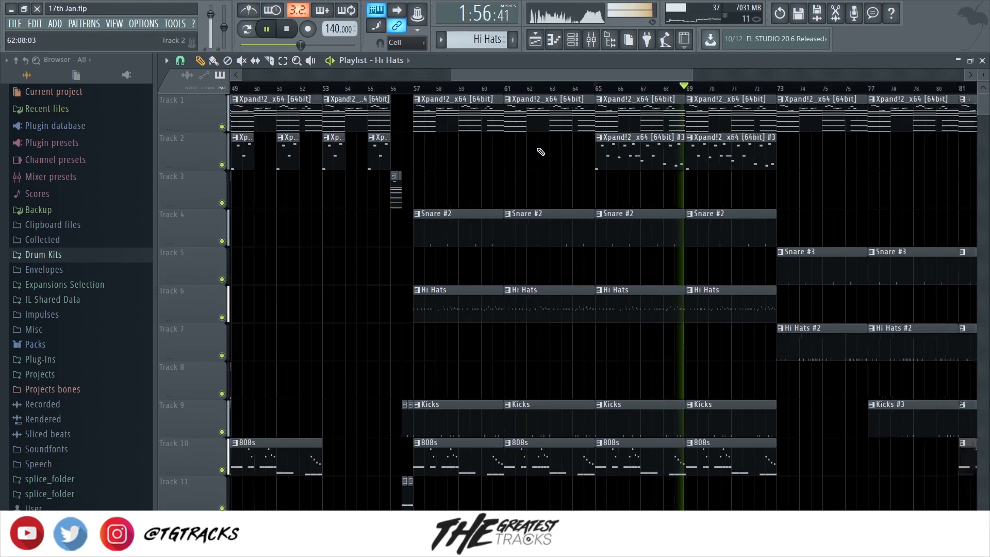
Step: Save the project, stop the song playback, and show the whole arrangement in the Playlist
key("ctrl+s")
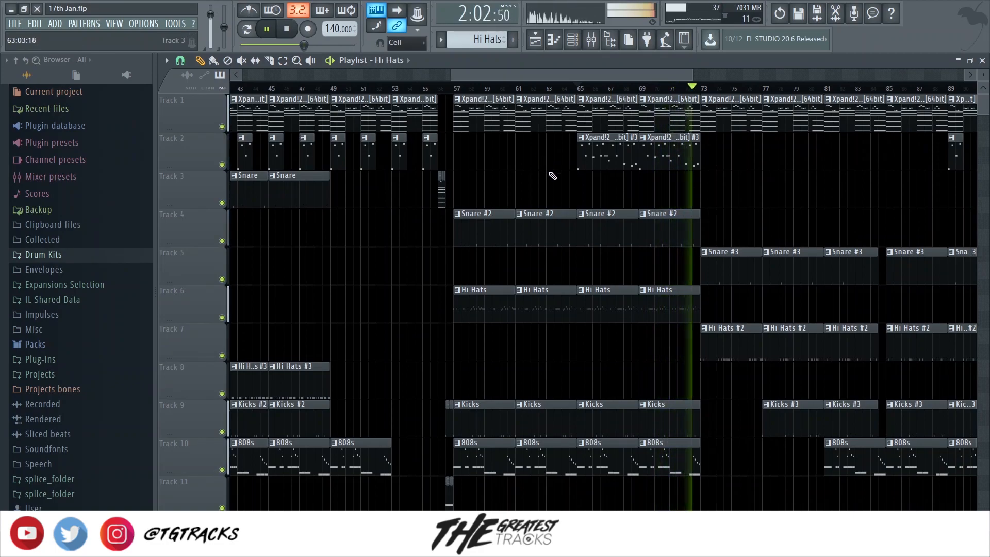
key("space")
scroll(581, 192, "down", 4)
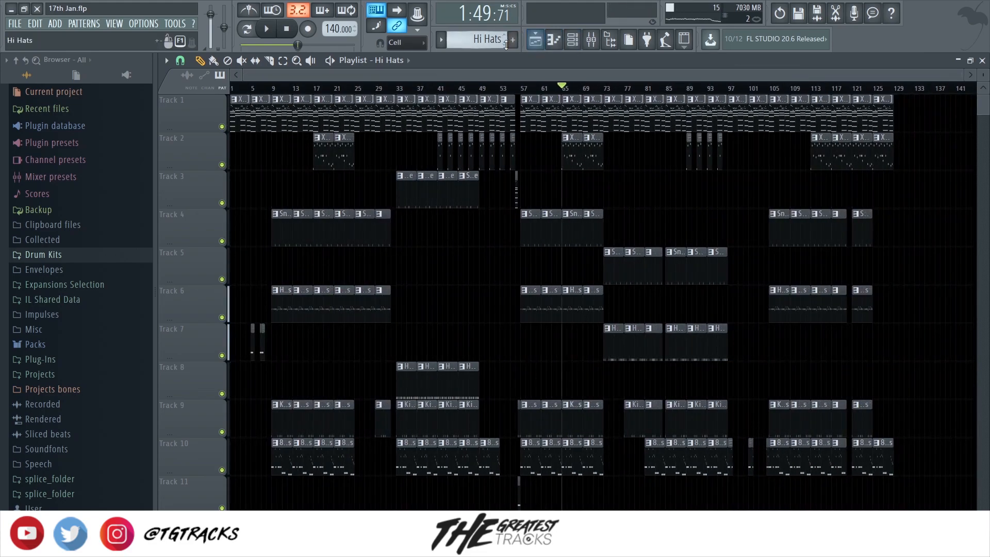
Step: Review the mixer's track levels and effects, the Channel rack, and the overall arrangement in the Playlist
left_click(590, 41)
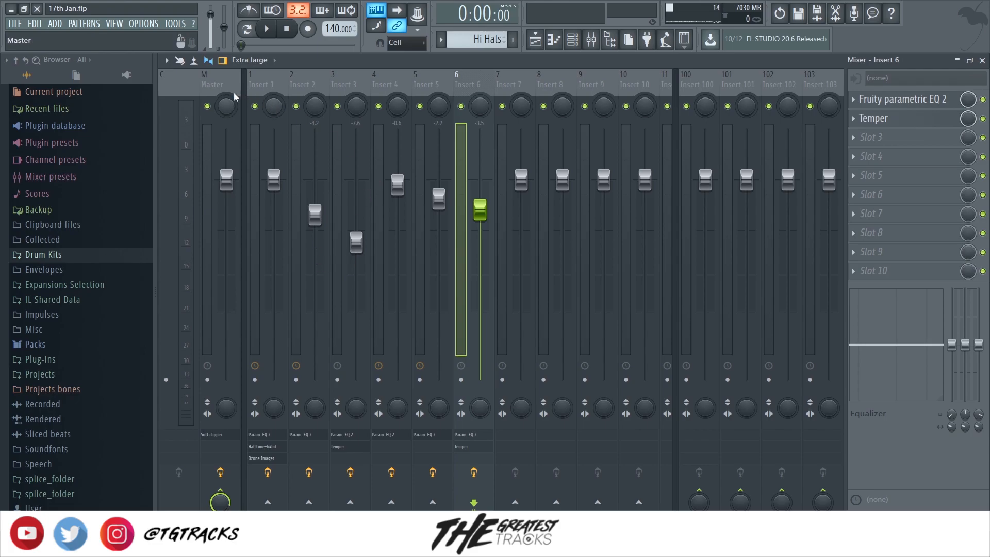
left_click(591, 40)
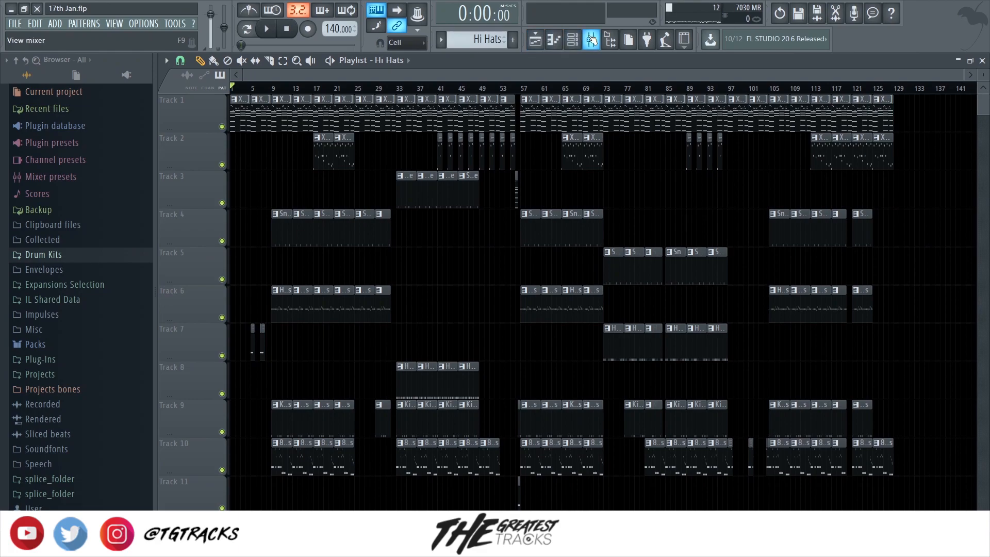
left_click(592, 40)
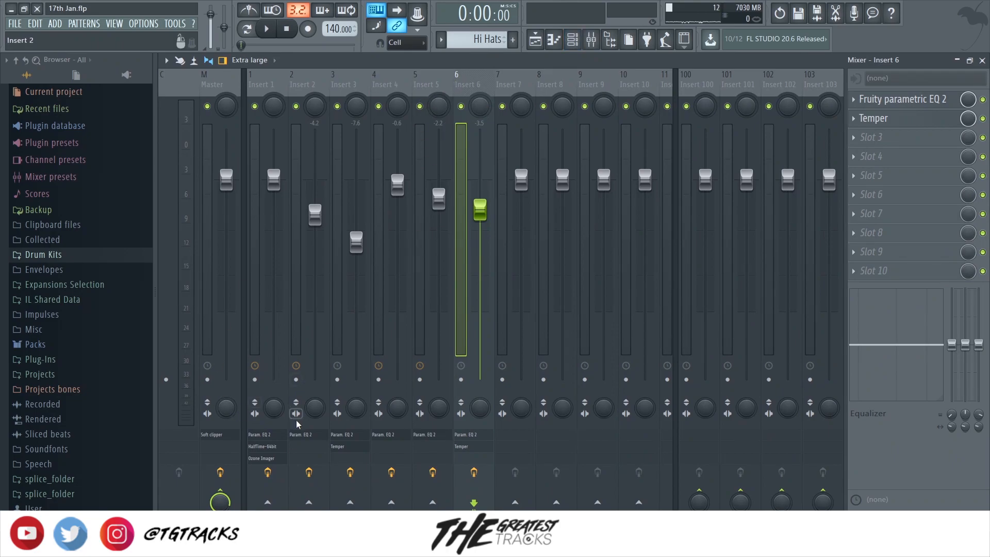
left_click(572, 40)
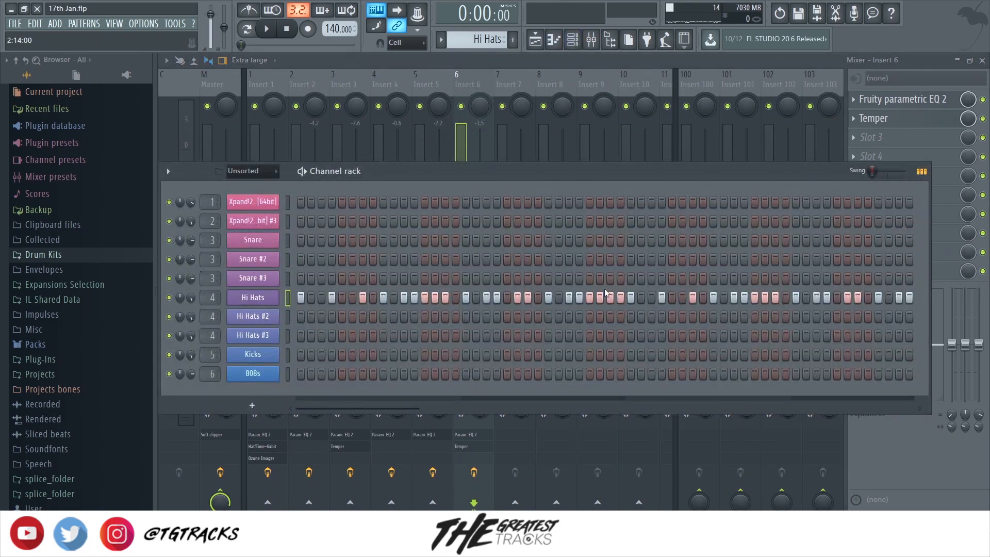
left_click(535, 40)
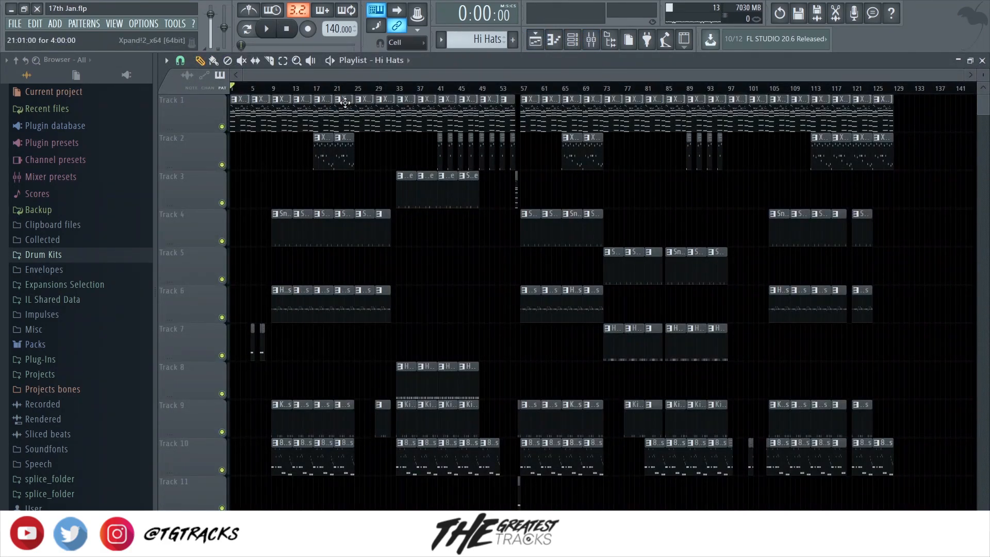
scroll(177, 305, "up", 2)
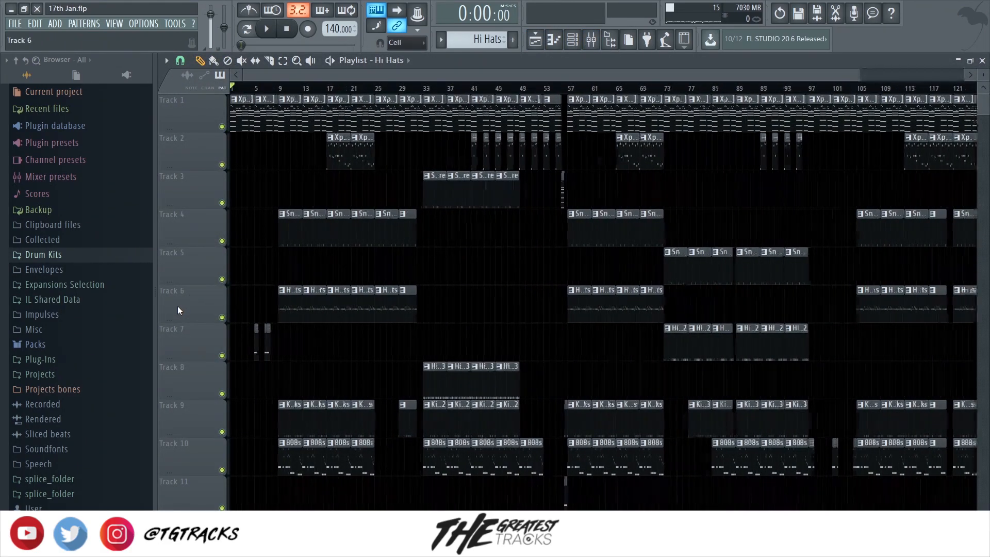